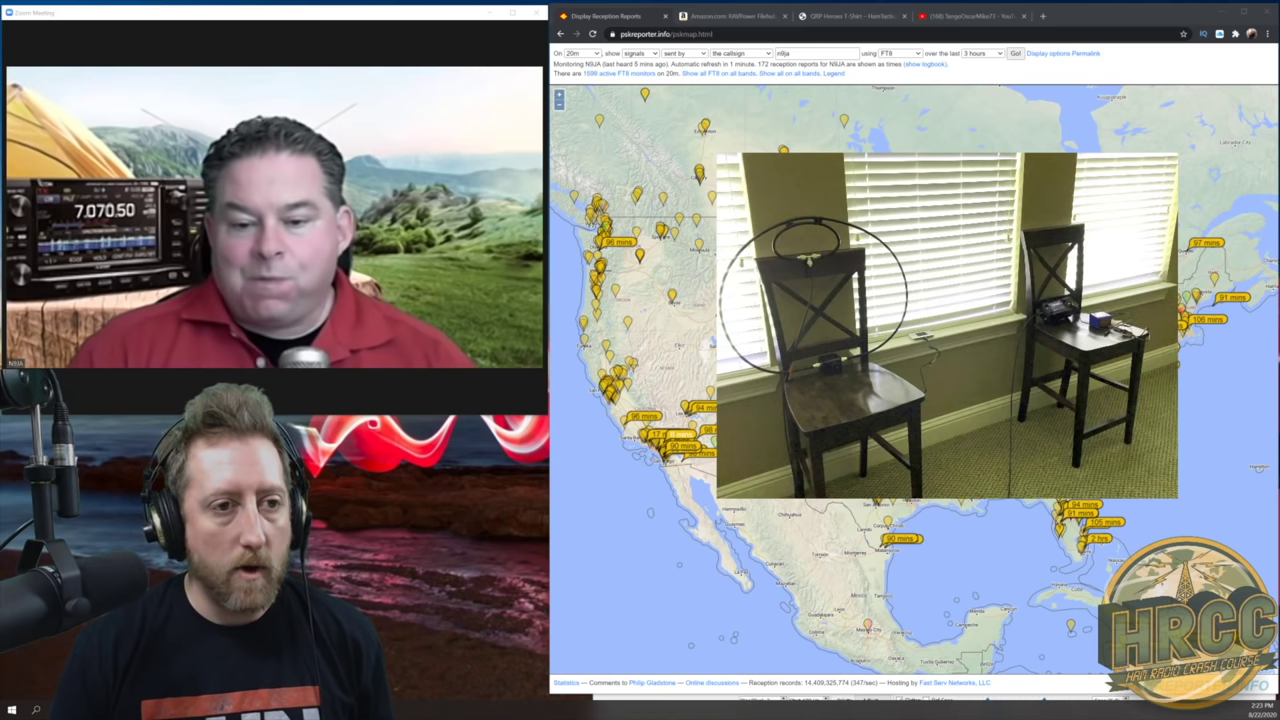
Step: Show the Amazon page for the RAVPower Filehub N300 travel router, in stock at $19.99
click(713, 18)
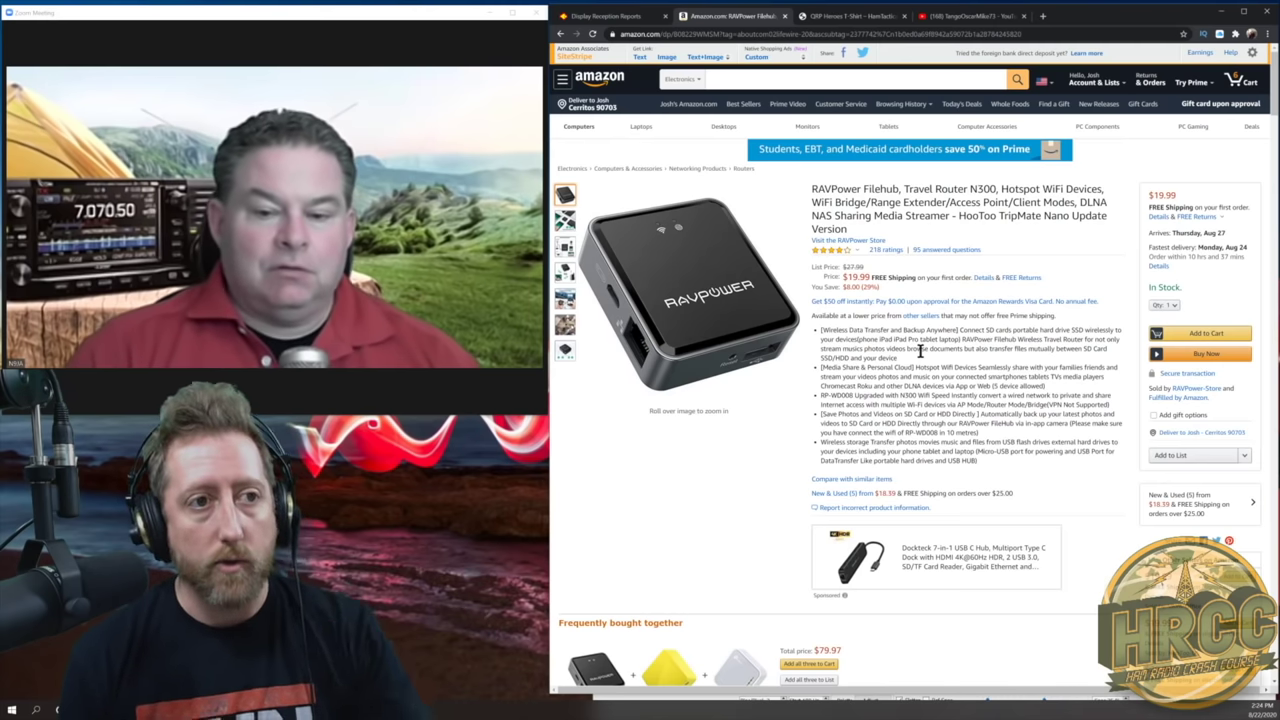
Step: Return to the PSK Reporter map plotting 178 FT8 reception reports on 20m
click(630, 16)
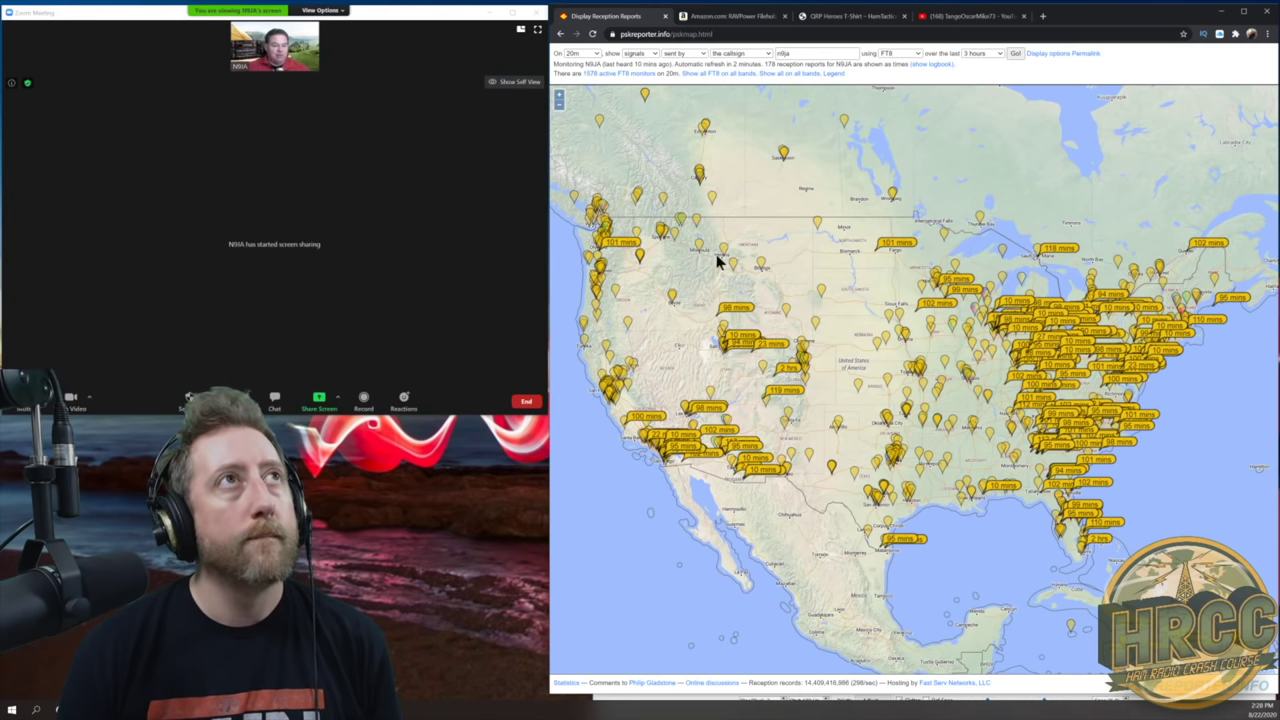
Step: Minimize Zoom and show the server list with IC-705 Hotspot connected at 192.168.1.84
click(513, 13)
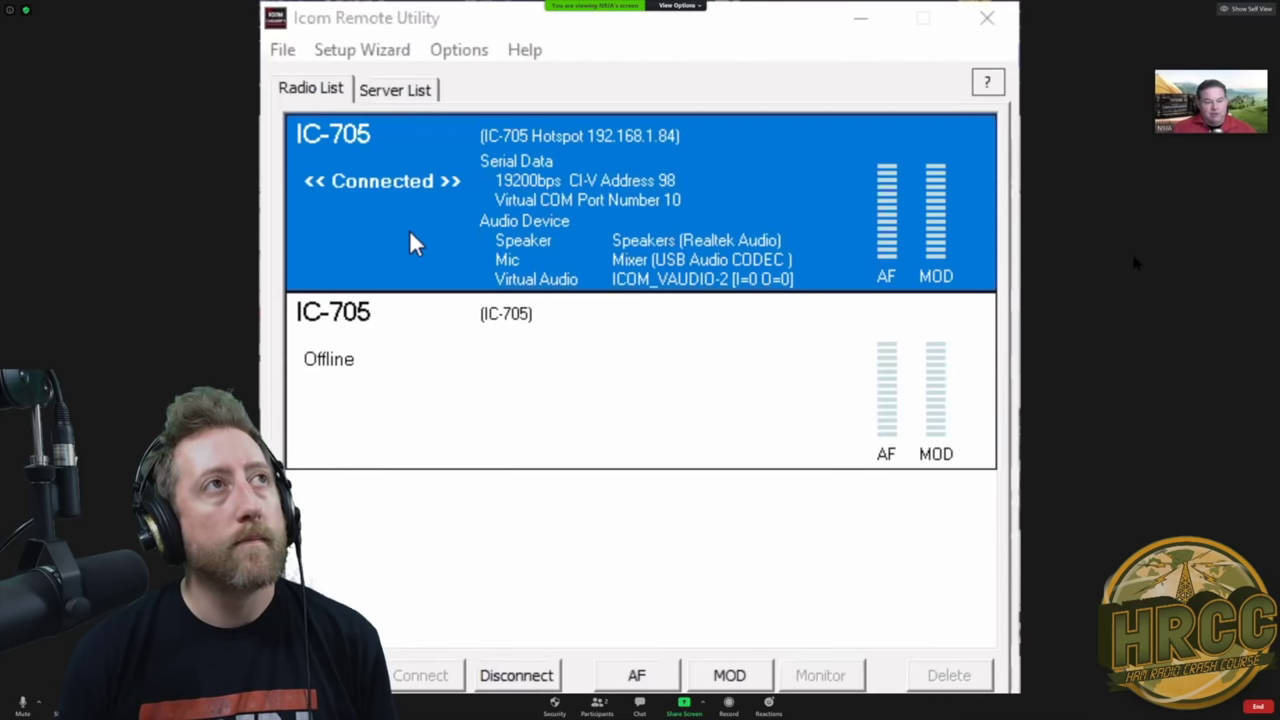
click(395, 89)
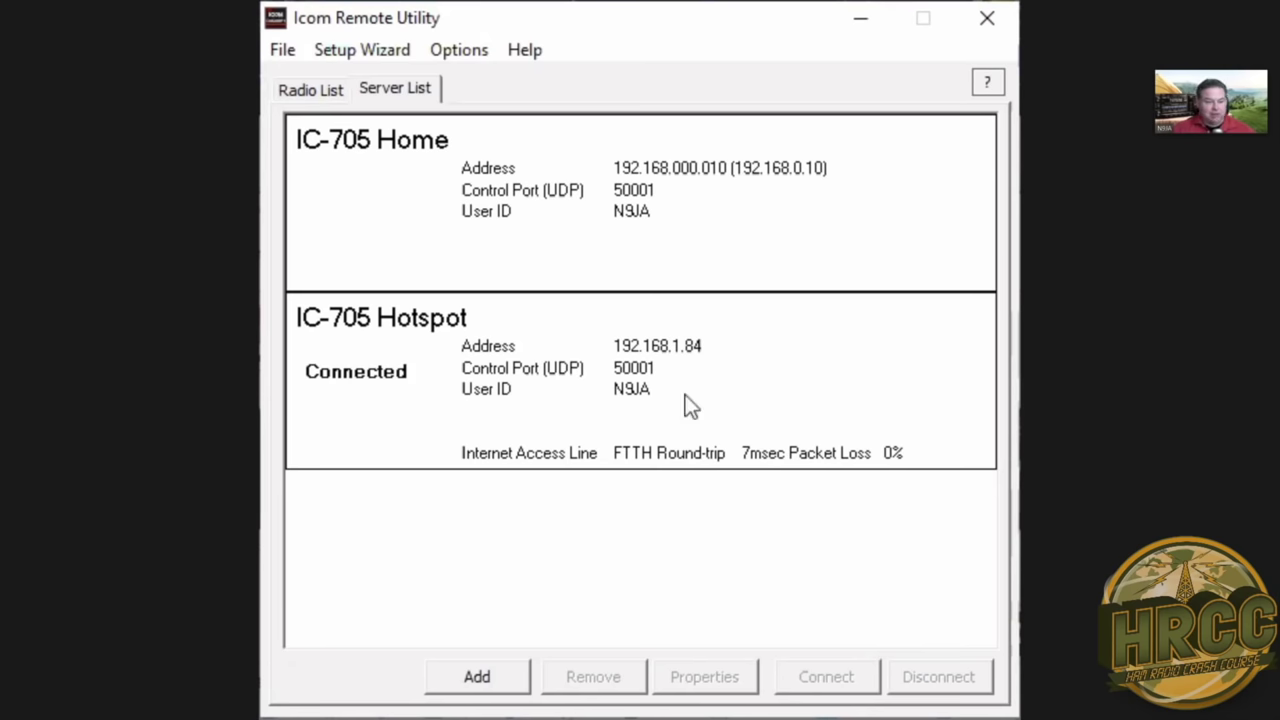
Step: Open the IC-705 Hotspot's AF dialog from the radio list, showing -80.00dB volume and 16kHz LPCM
click(329, 98)
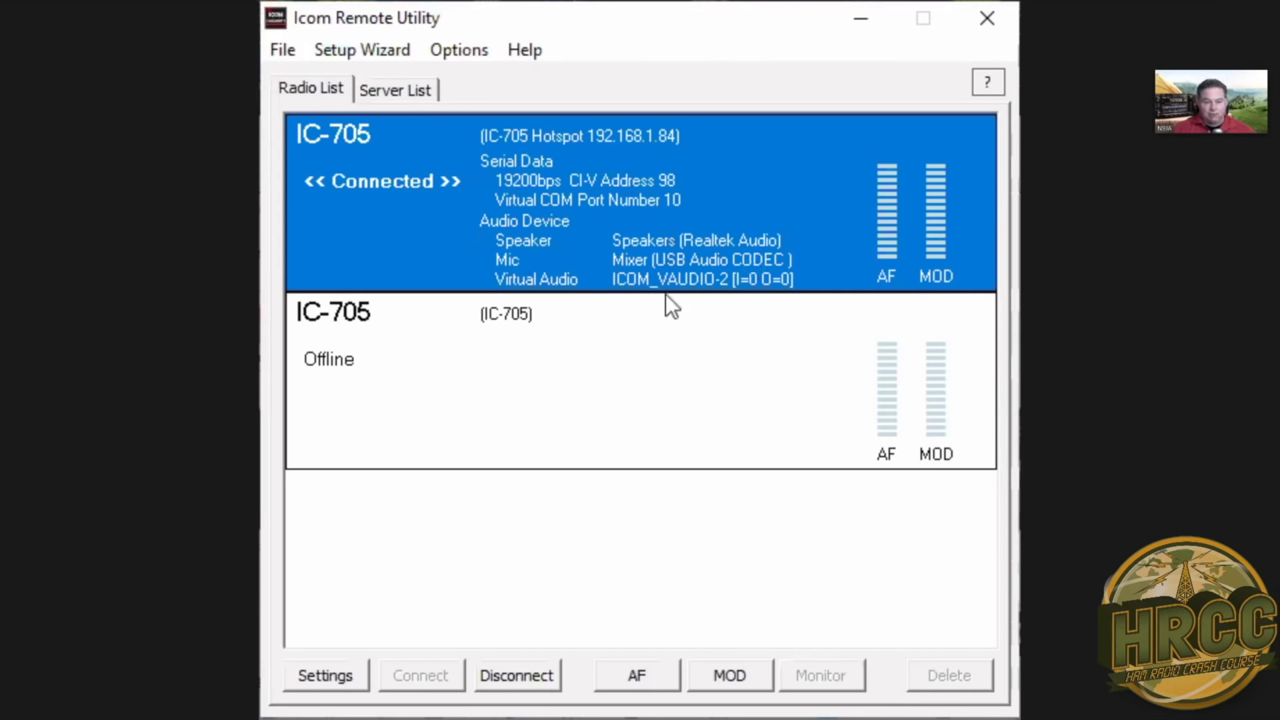
click(640, 674)
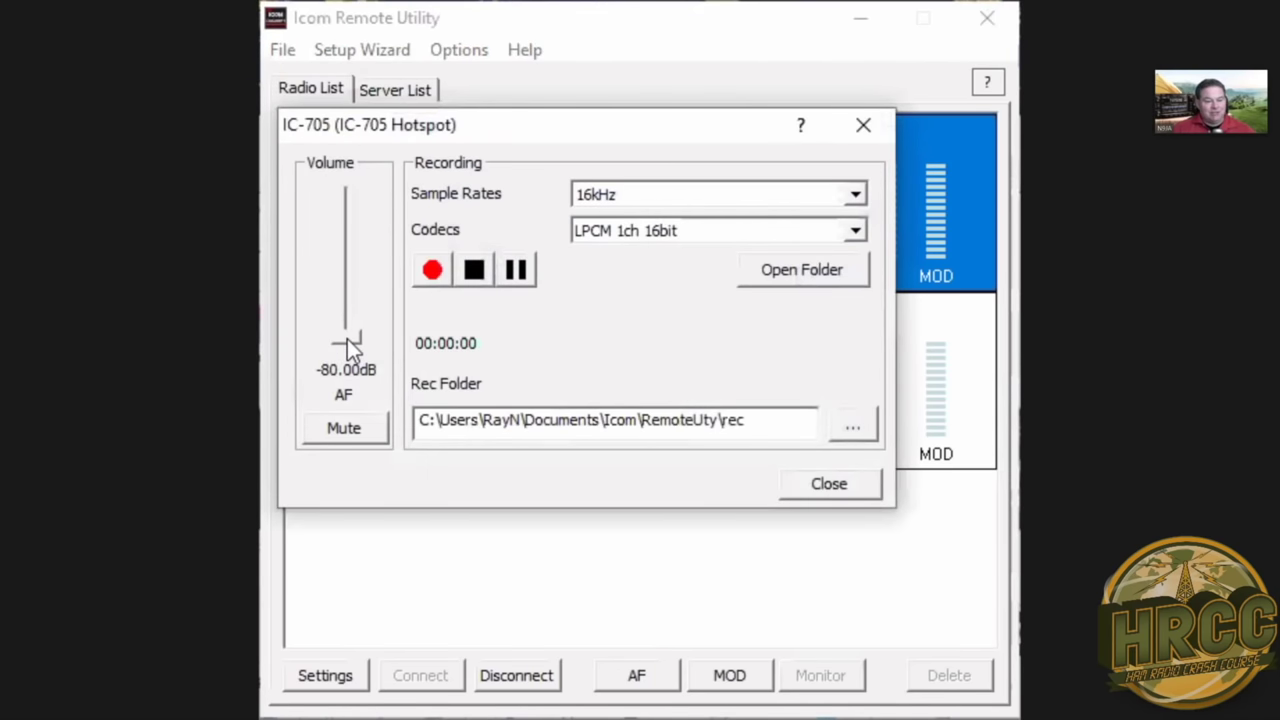
Step: Test the AF volume slider up to maximum and back to -80 dB, then close the dialogs
click(347, 290)
drag(346, 292, 342, 230)
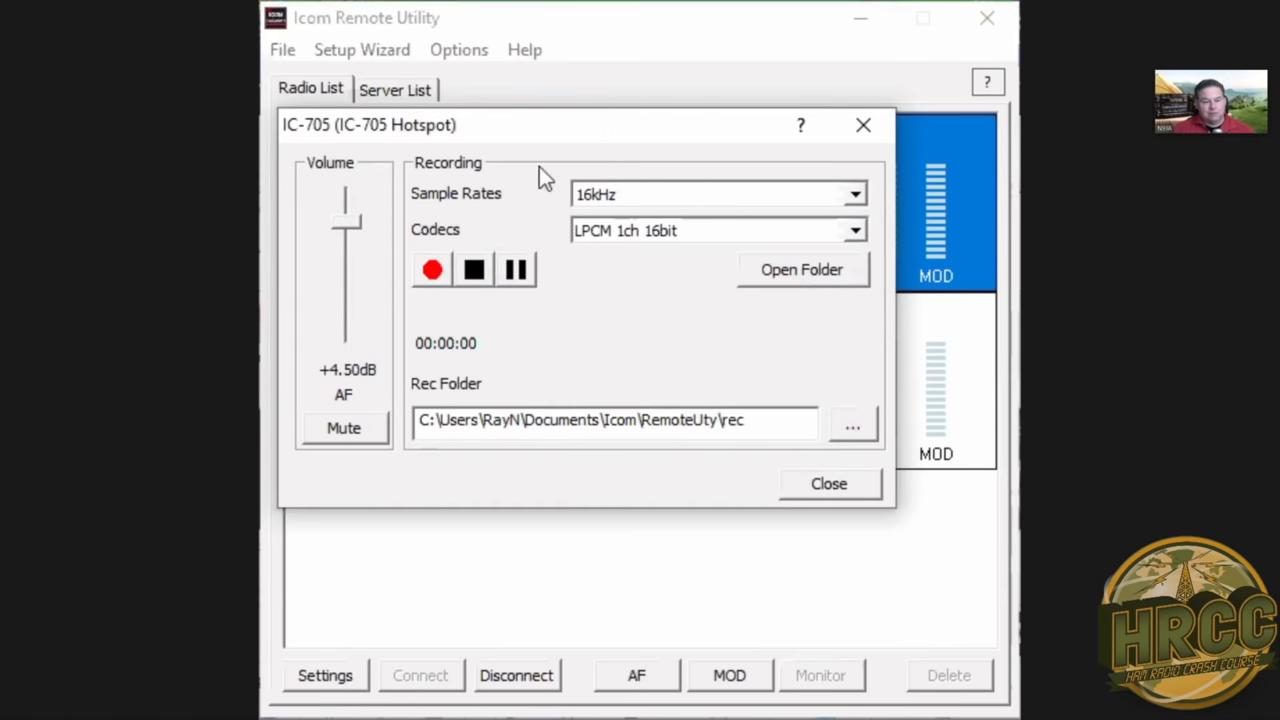
drag(348, 222, 347, 345)
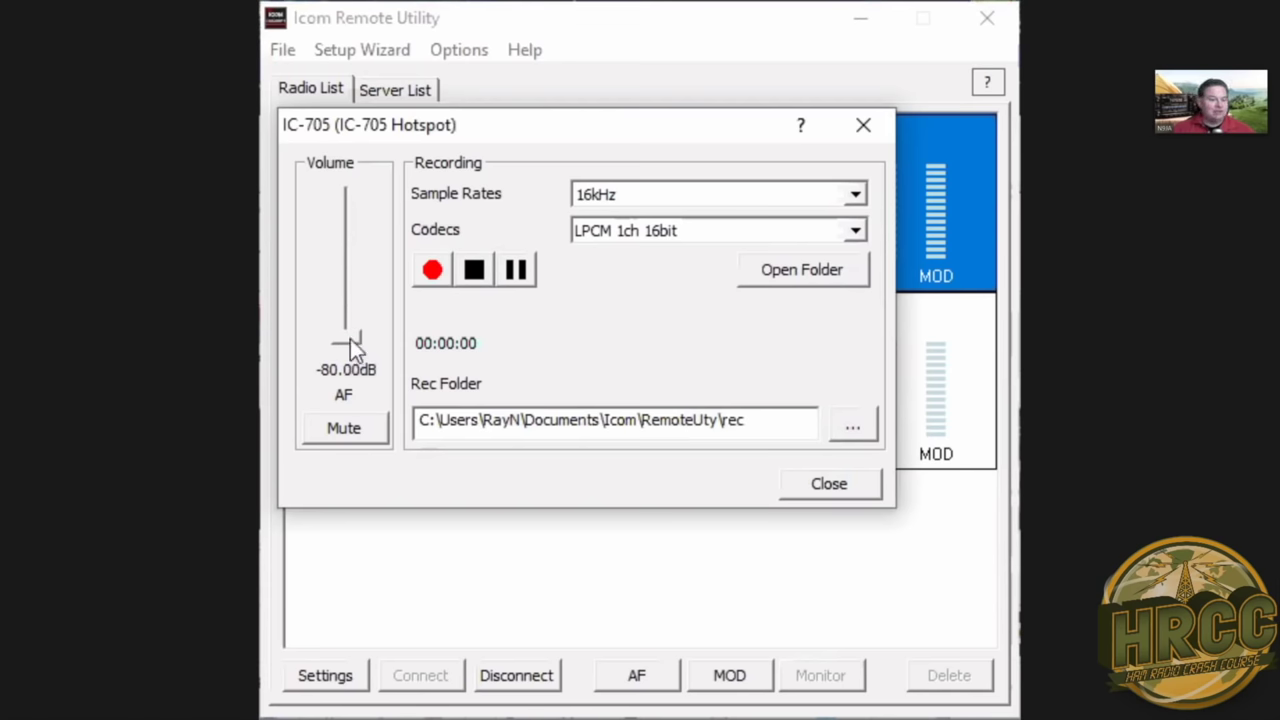
drag(350, 336, 353, 239)
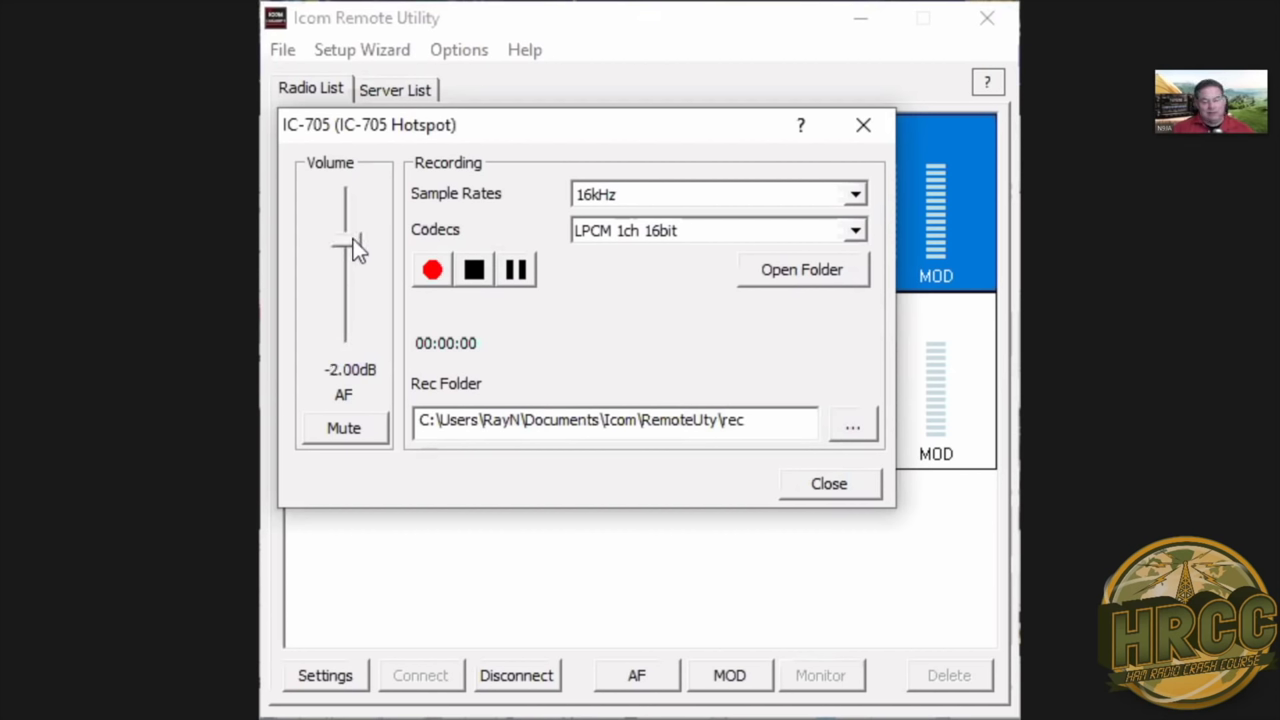
drag(355, 245, 371, 349)
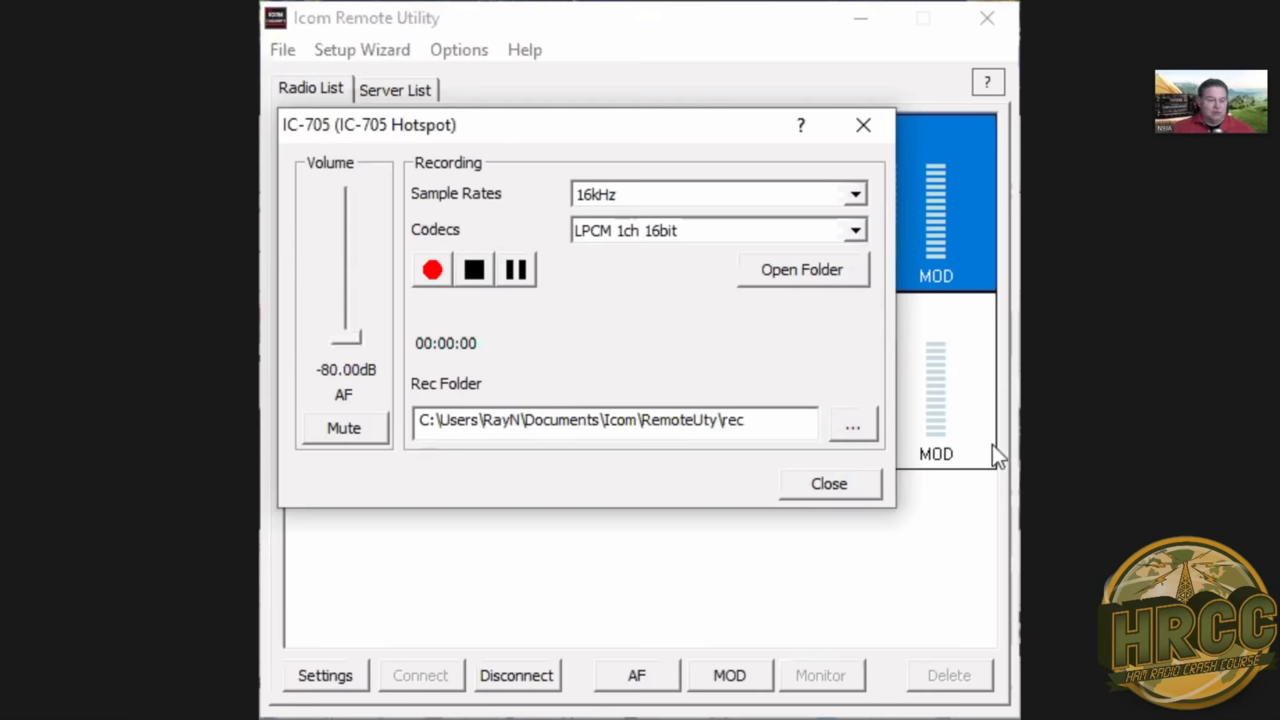
click(737, 684)
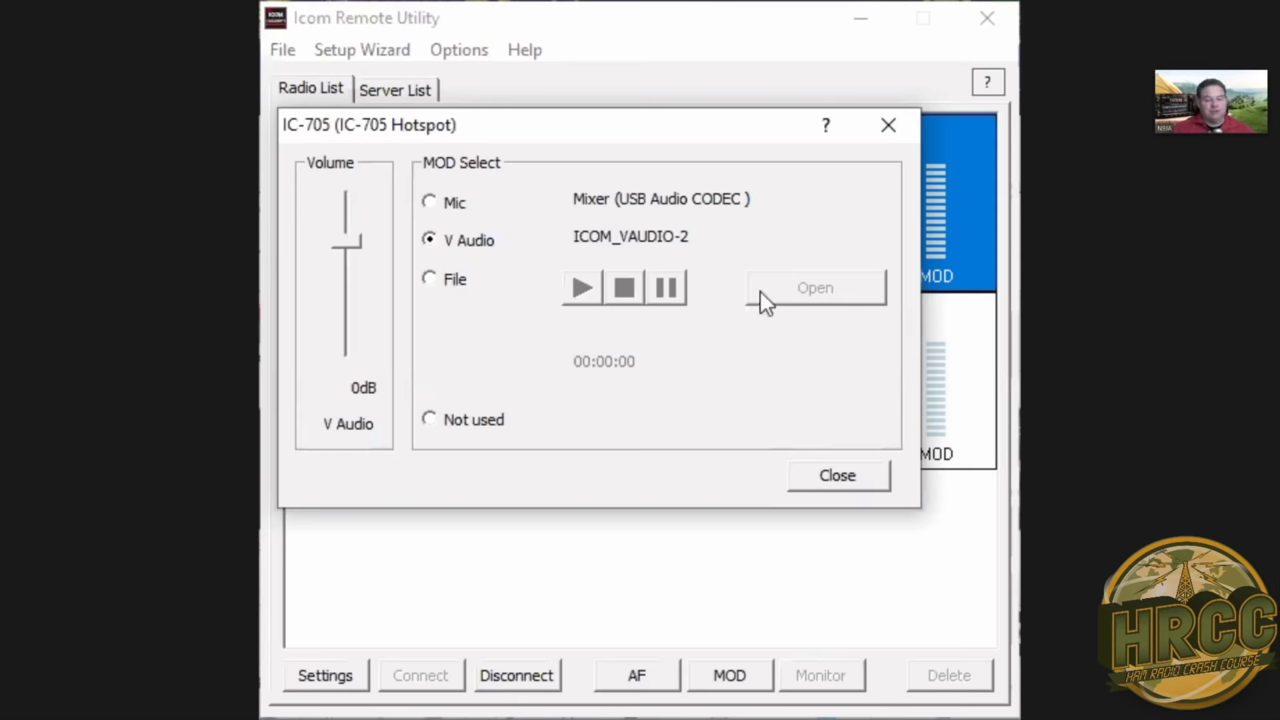
key(Escape)
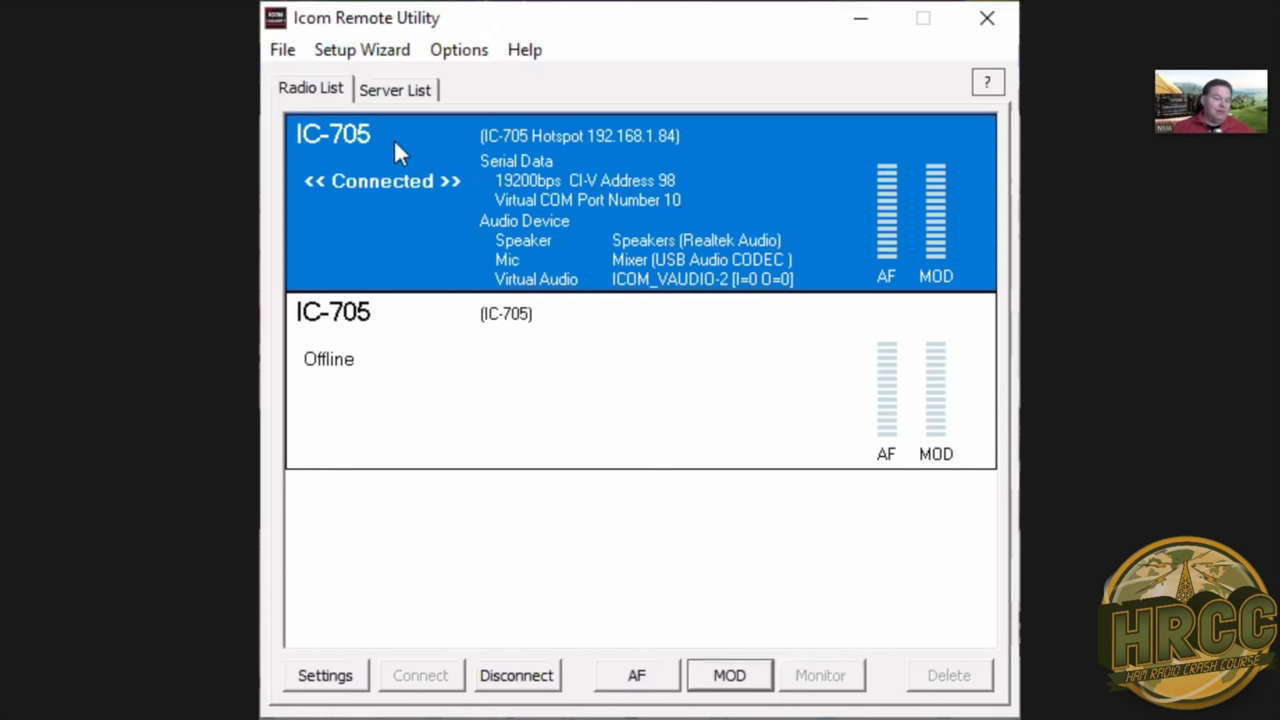
click(361, 56)
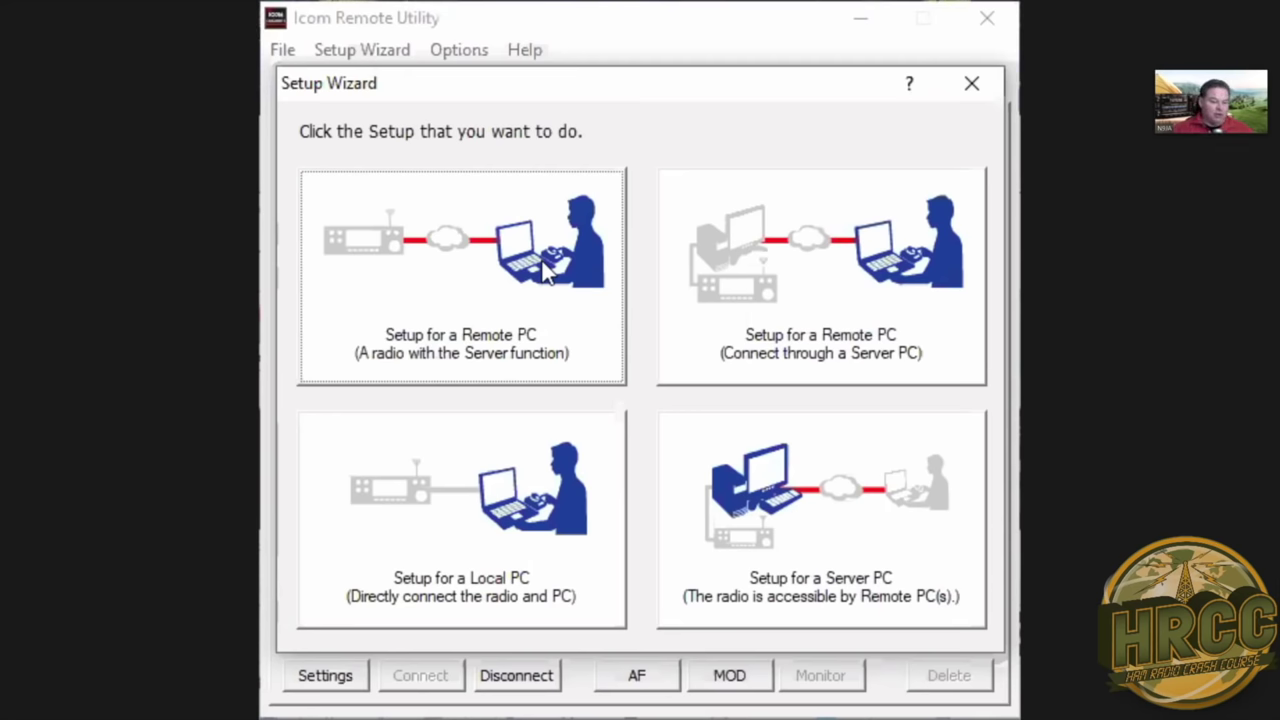
click(968, 90)
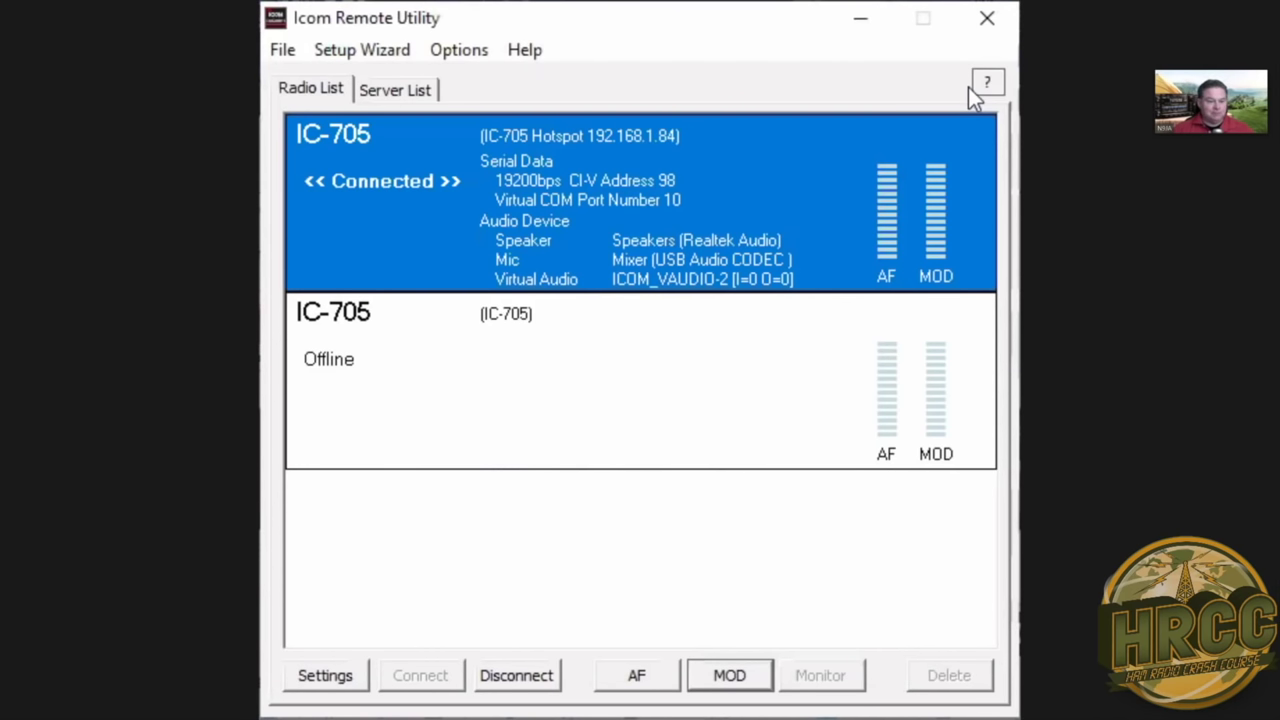
Step: Raise the IC-705 Hotspot's AF volume from -80 dB to -11.00dB and close the dialog
click(642, 666)
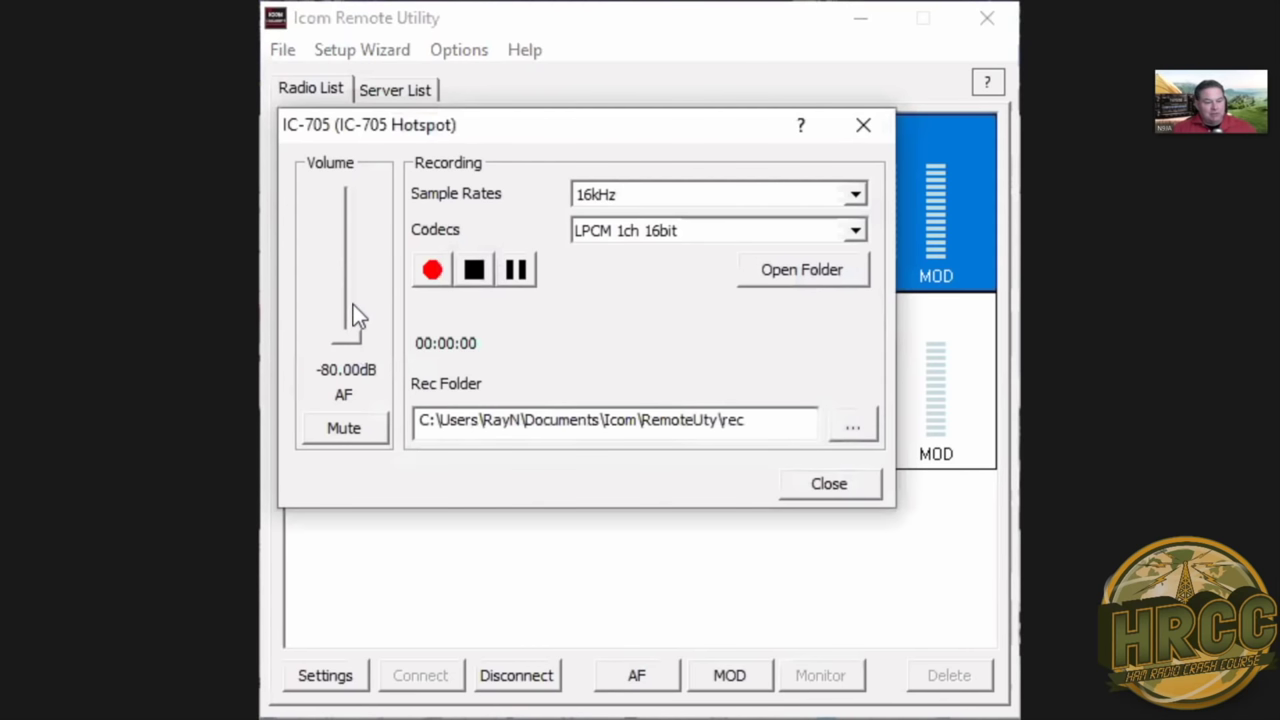
click(353, 305)
drag(353, 290, 353, 268)
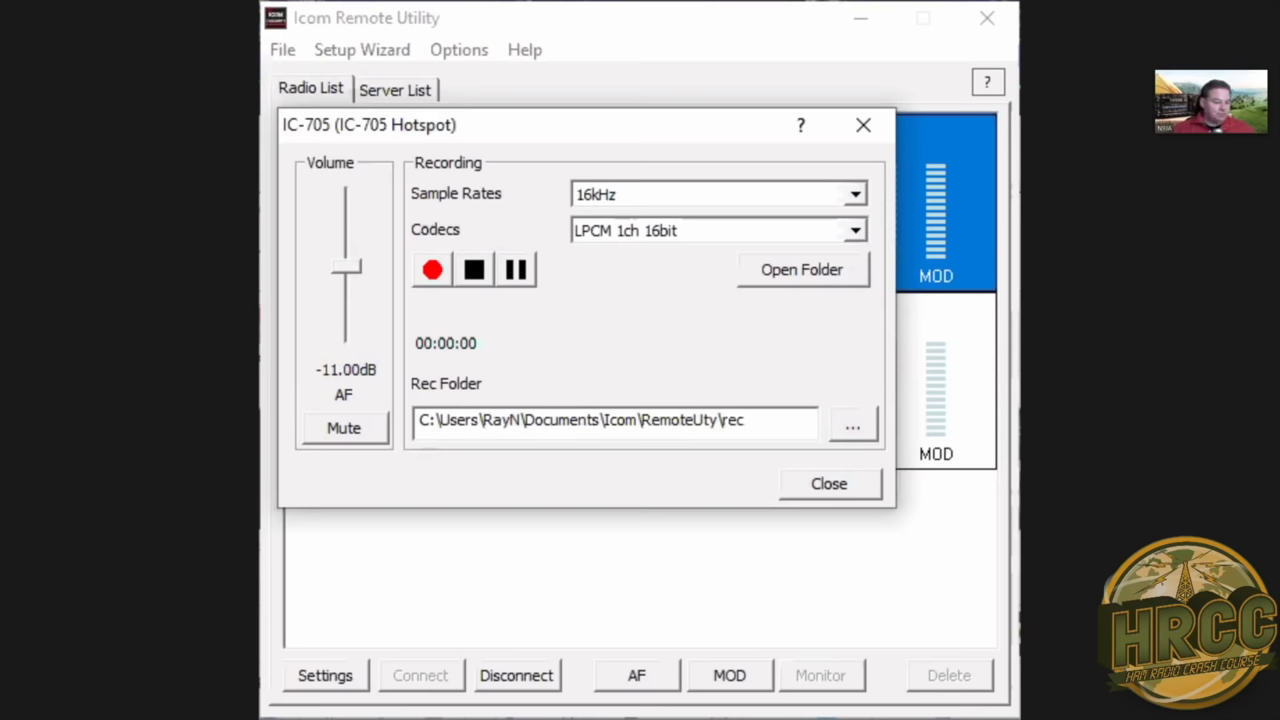
key(Escape)
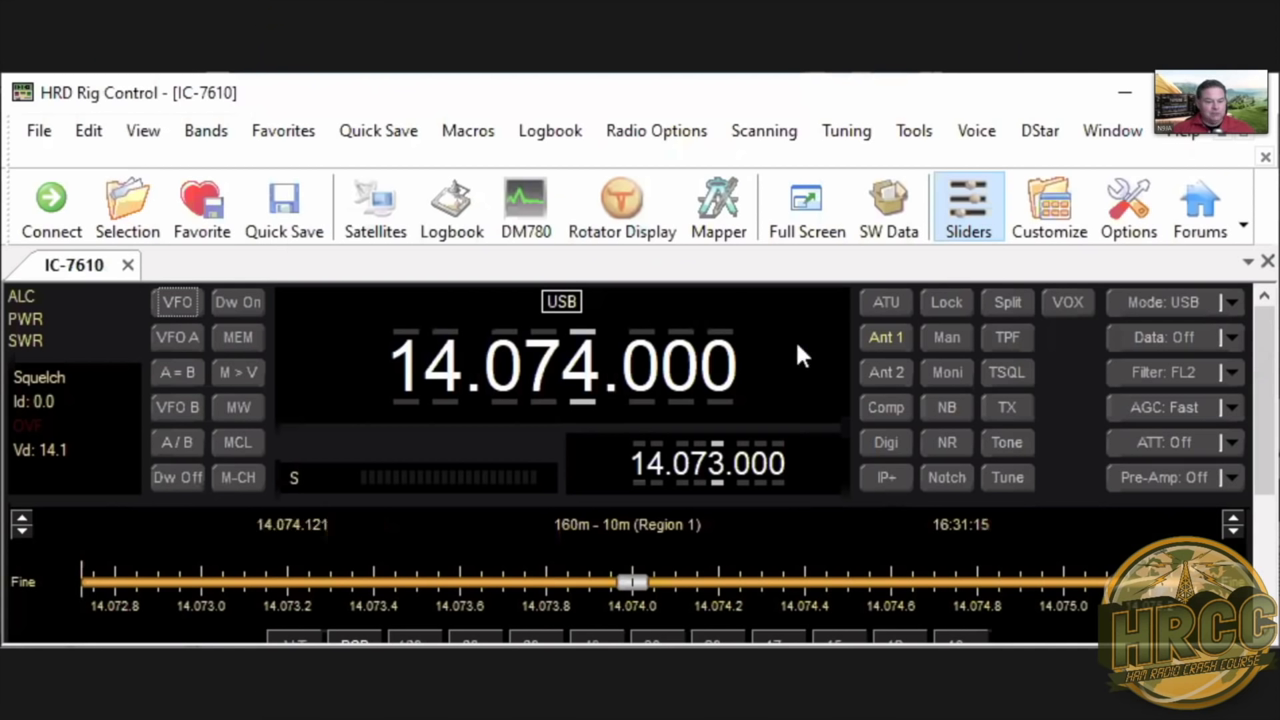
click(587, 332)
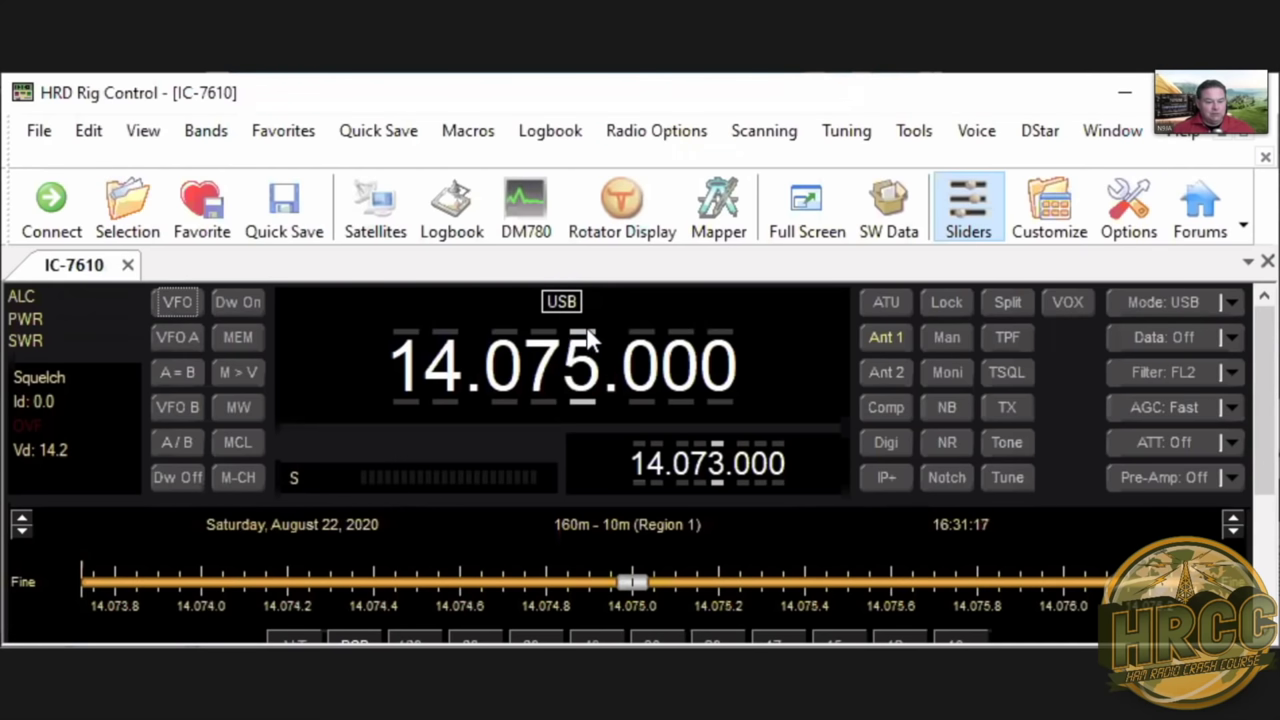
click(588, 333)
click(587, 399)
click(586, 399)
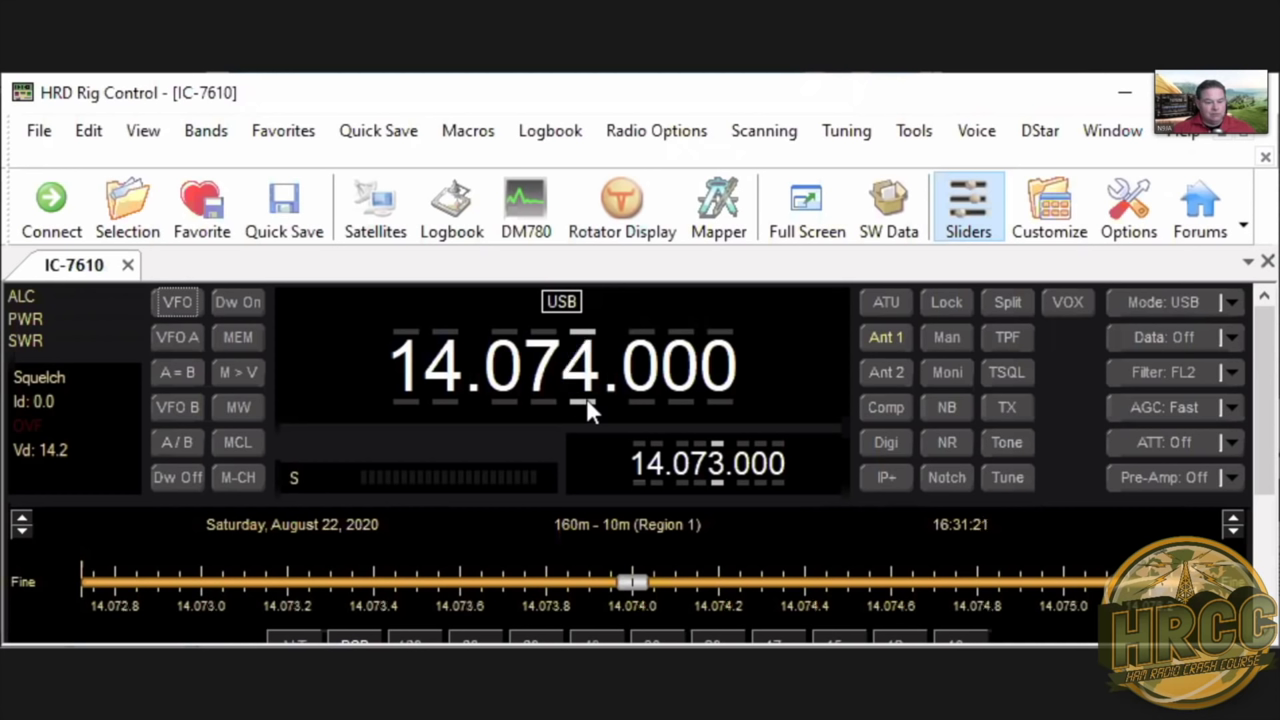
click(586, 398)
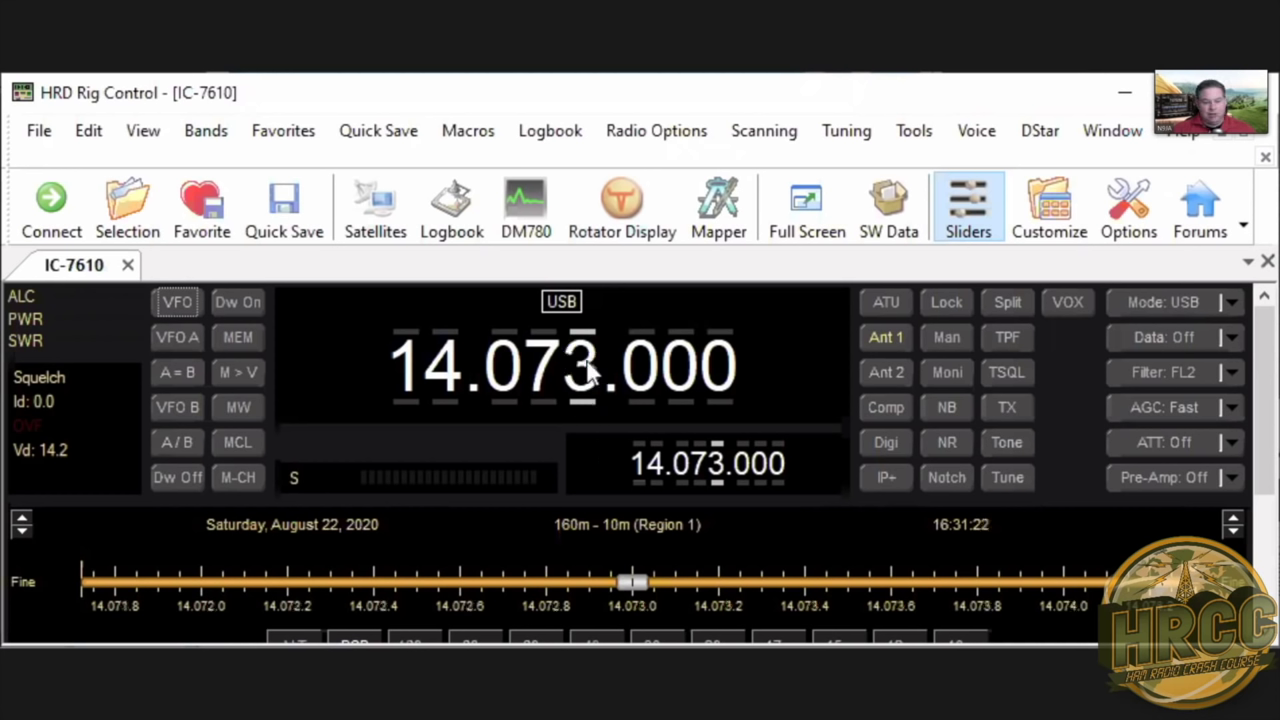
click(587, 347)
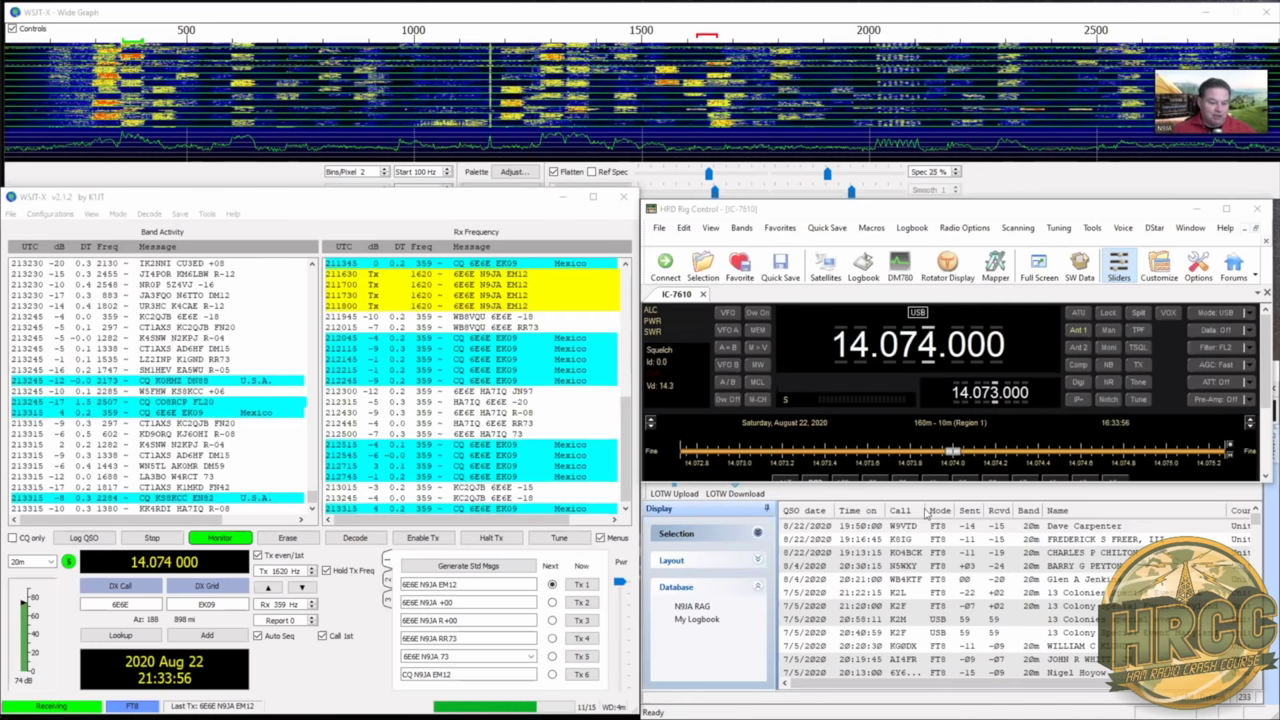
click(785, 527)
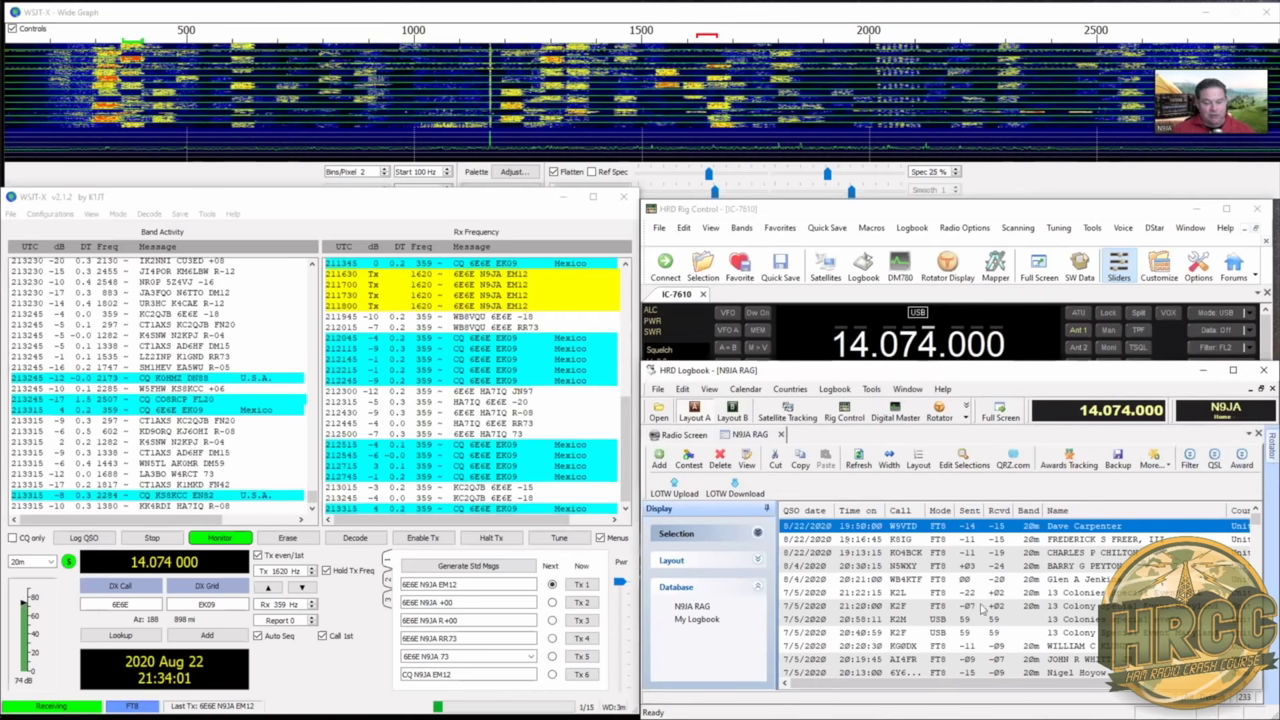
key(shift+Down)
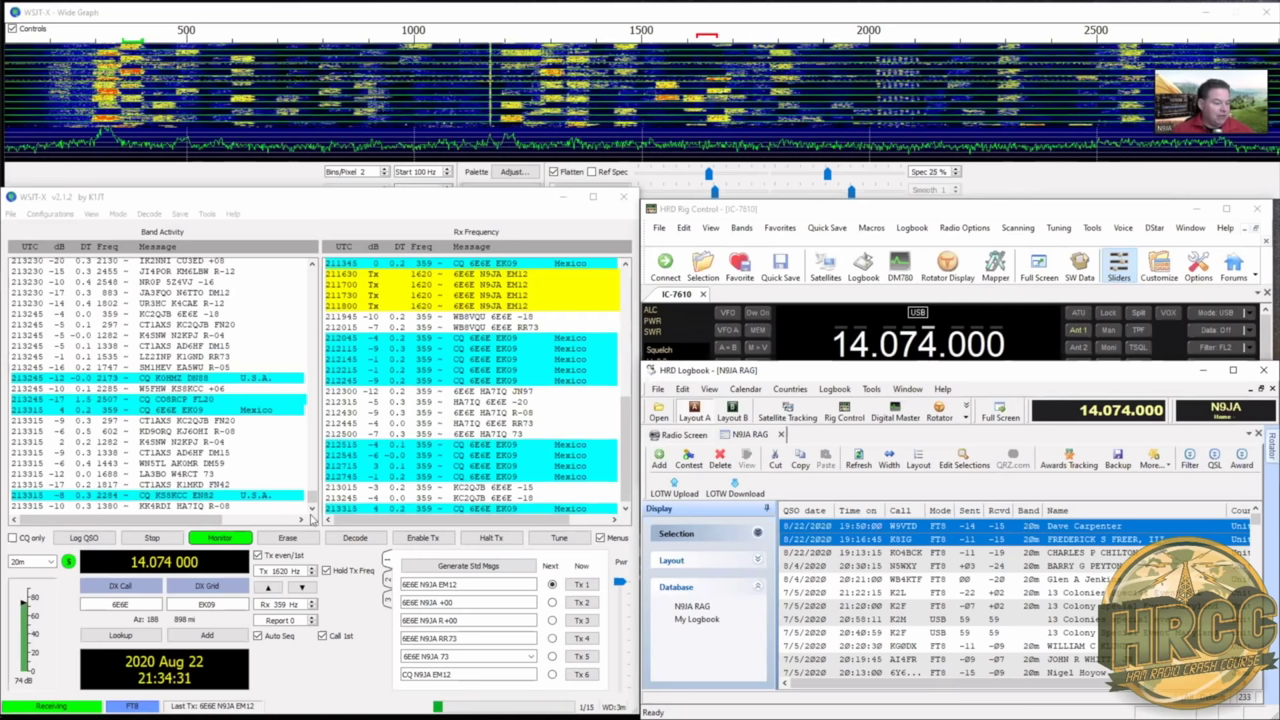
click(366, 541)
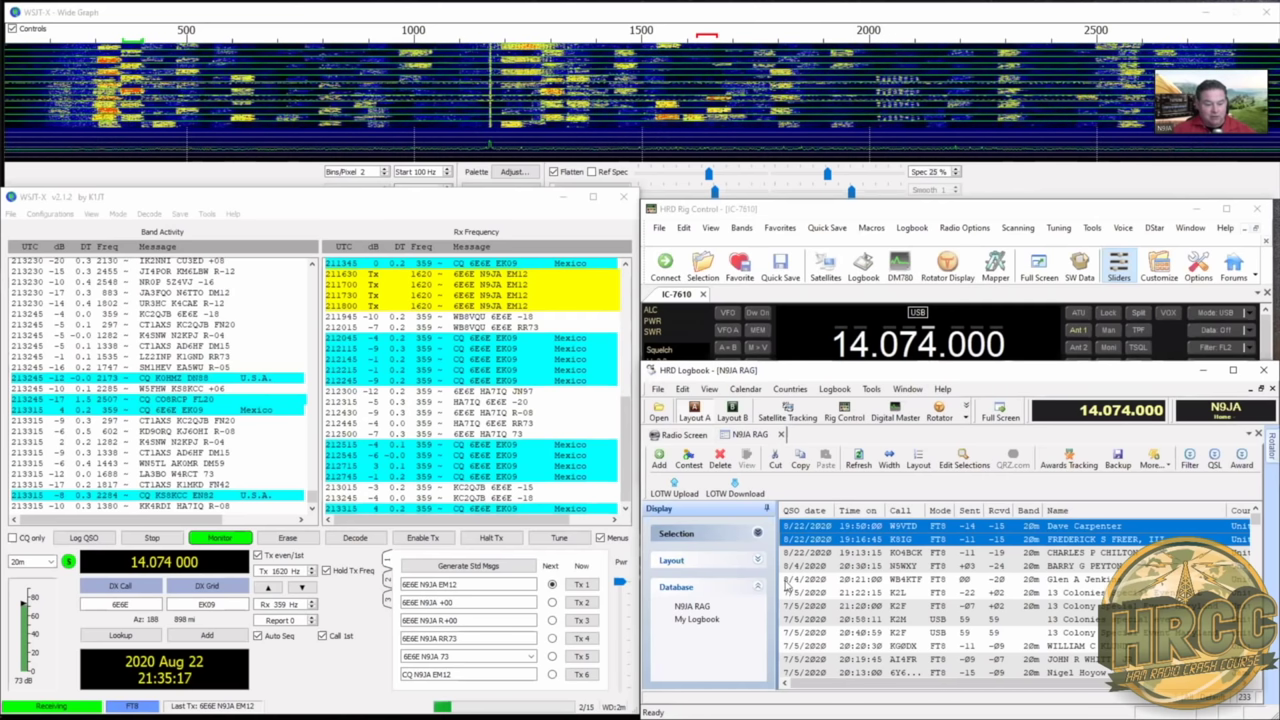
click(814, 580)
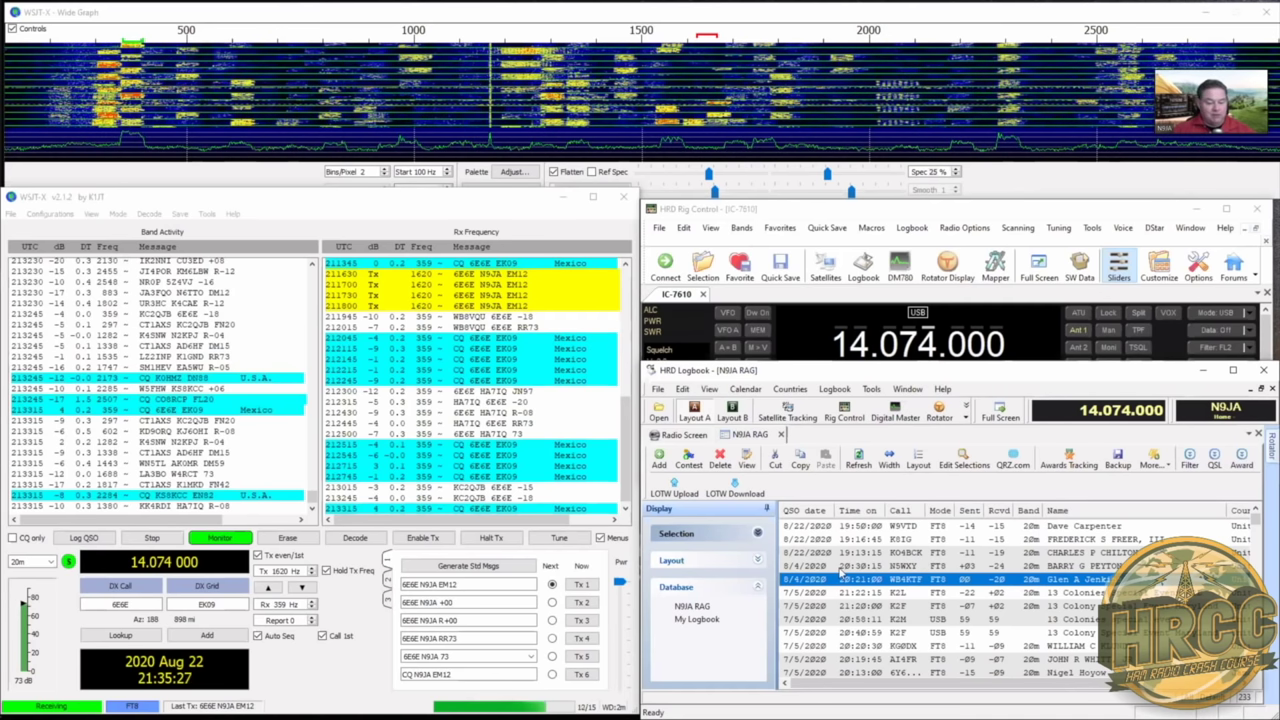
key(shift+Up)
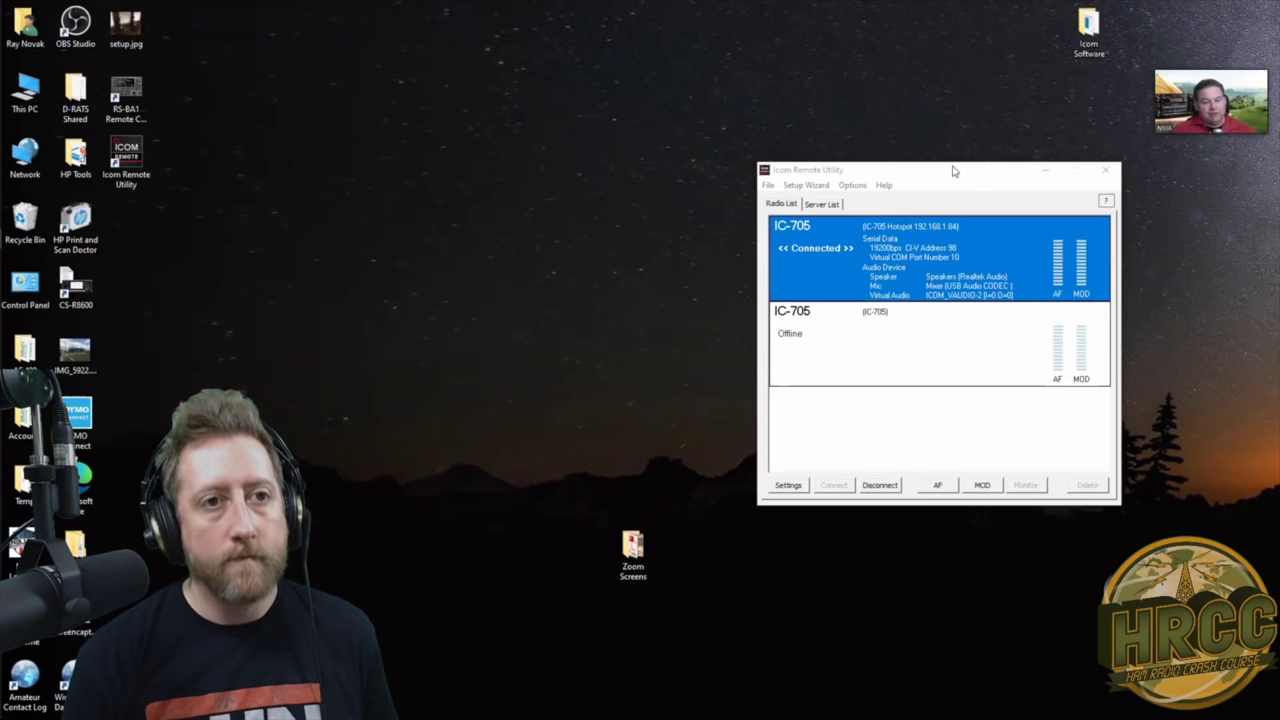
Step: Move the Icom Remote Utility window up-right and launch RS-BA1 Remote Control from the desktop
drag(951, 169, 1043, 157)
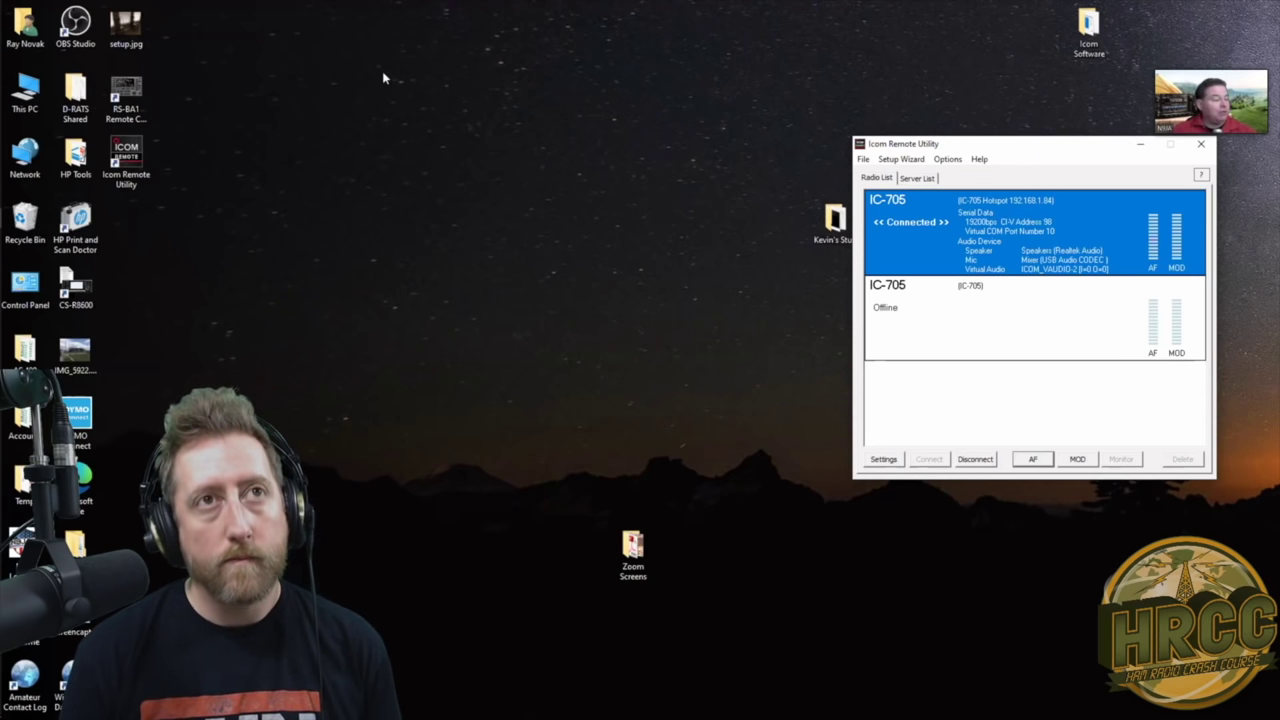
double_click(137, 96)
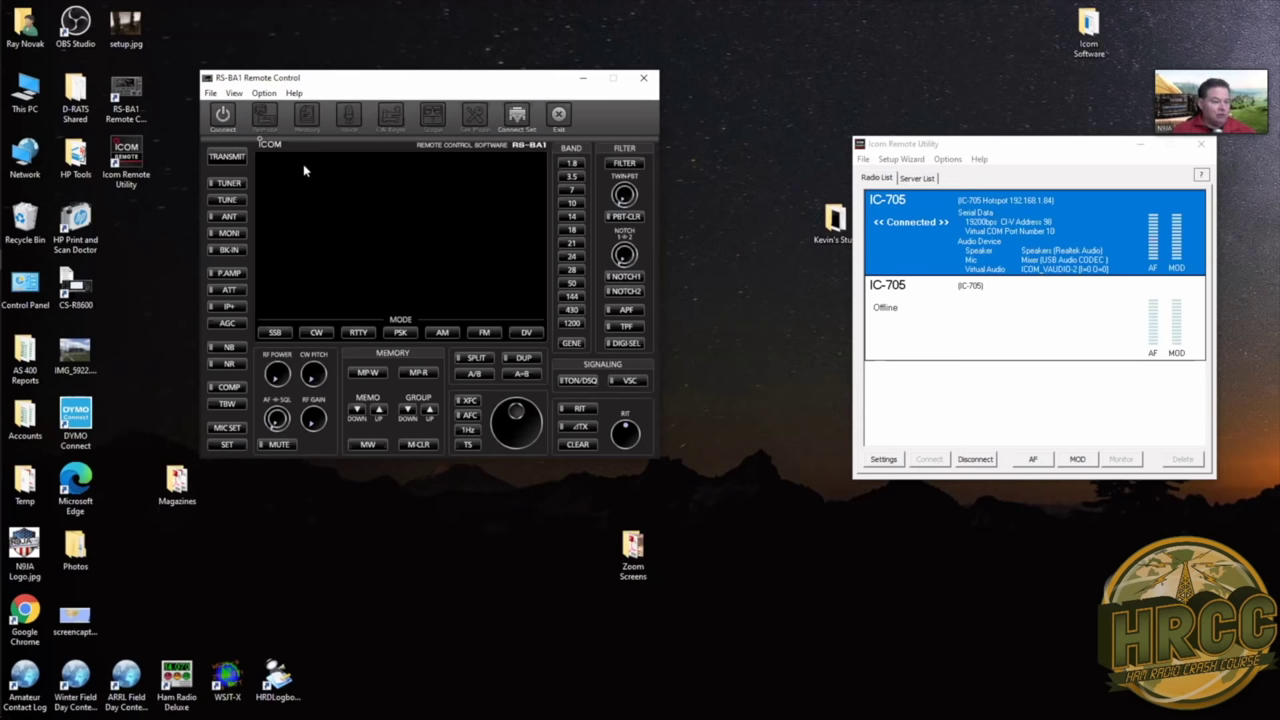
click(517, 116)
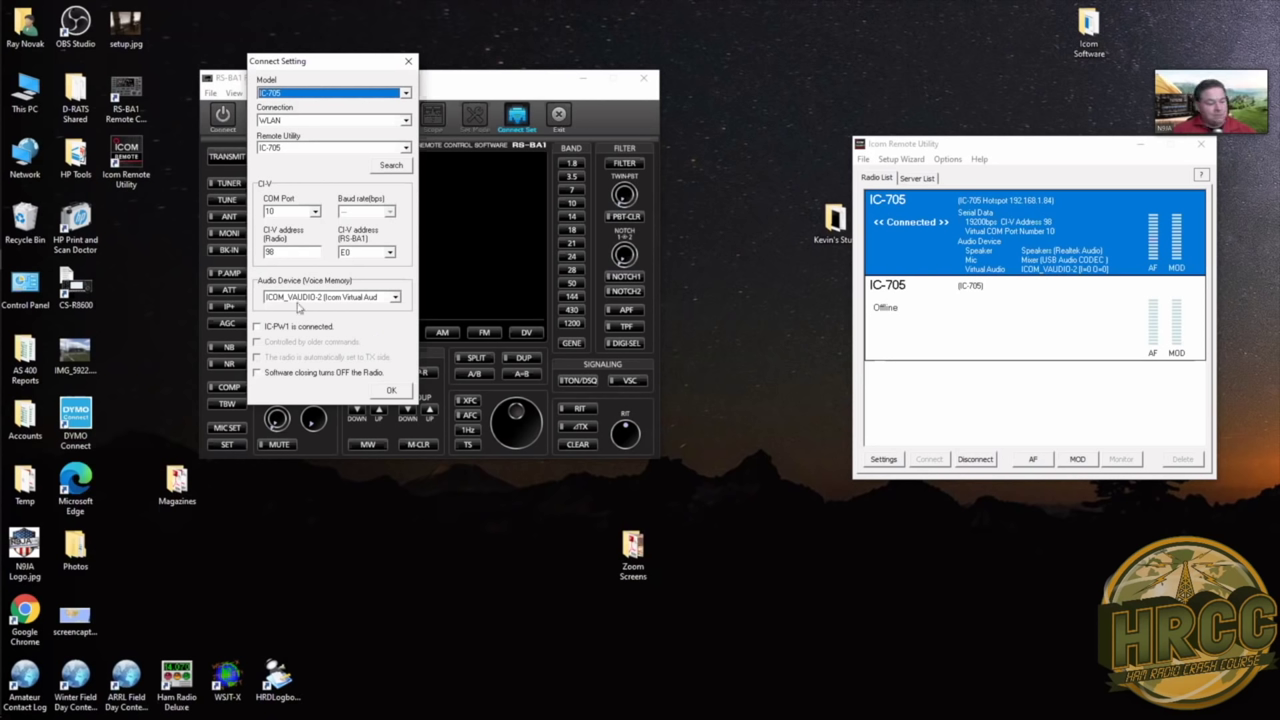
click(395, 298)
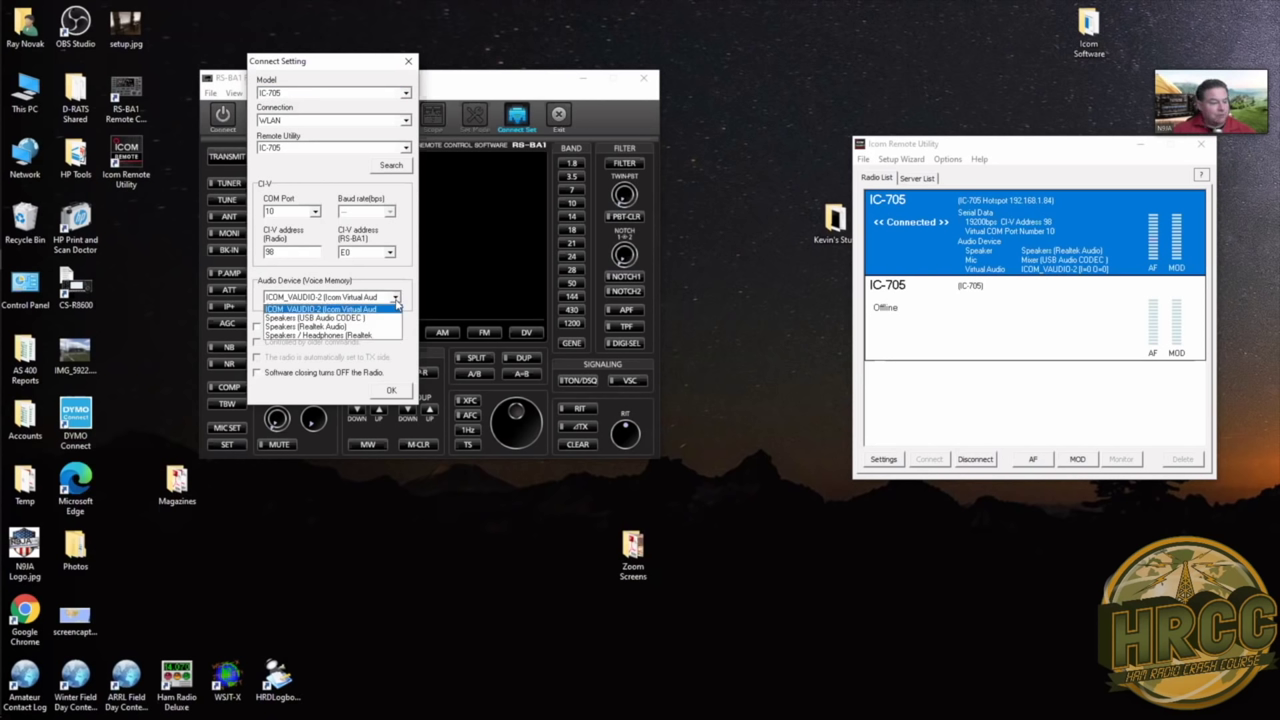
click(393, 310)
click(381, 388)
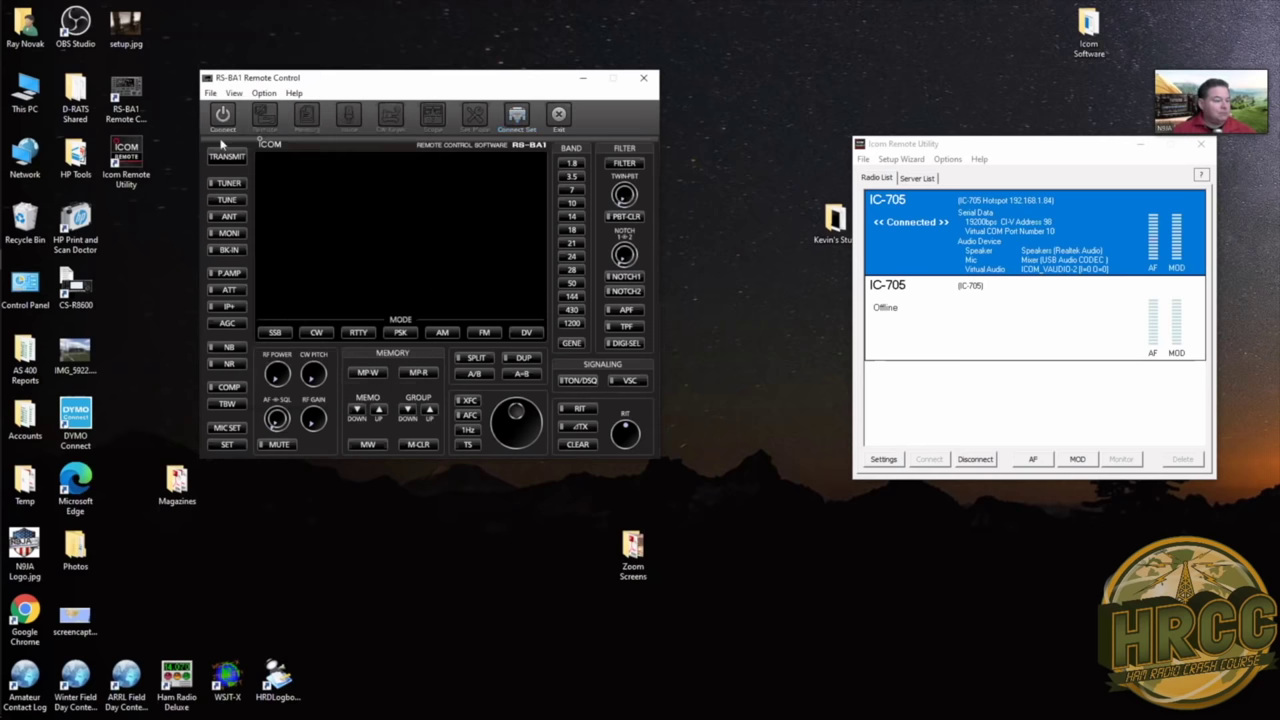
Step: Connect to the IC-705 and place its Spectrum Scope top-right, fixed at 14.000–14.100 MHz
click(223, 116)
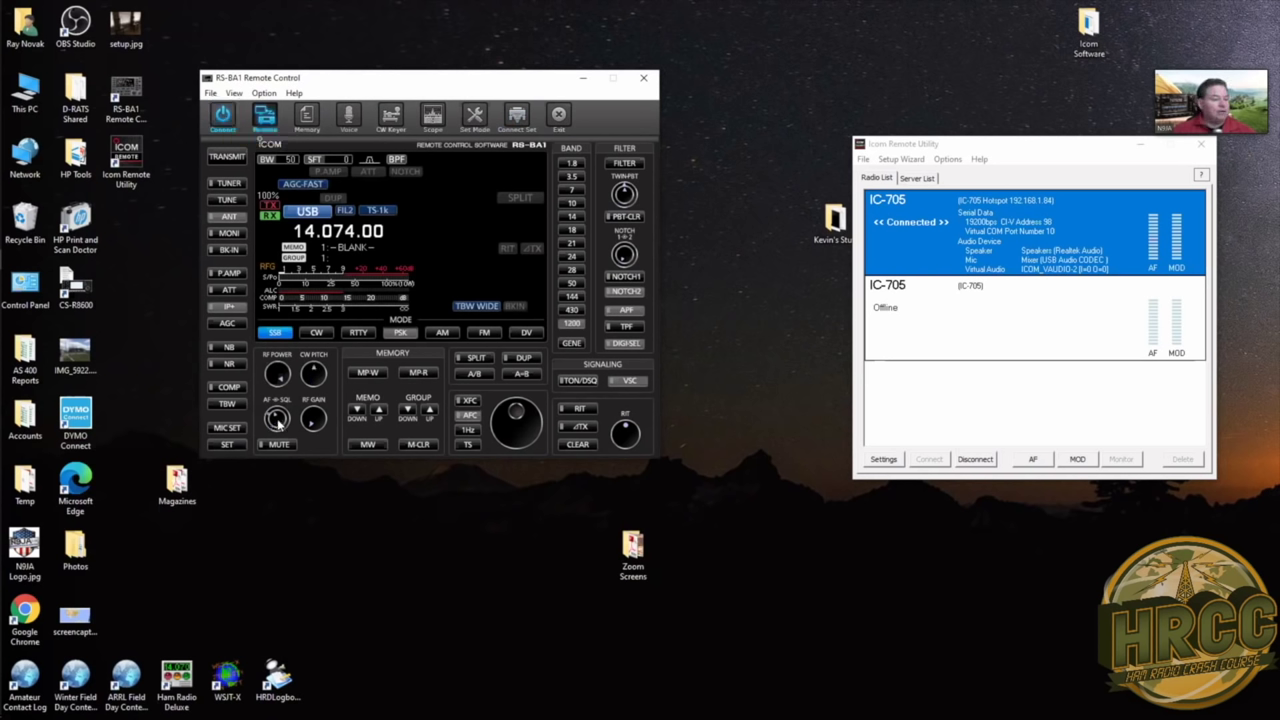
click(433, 117)
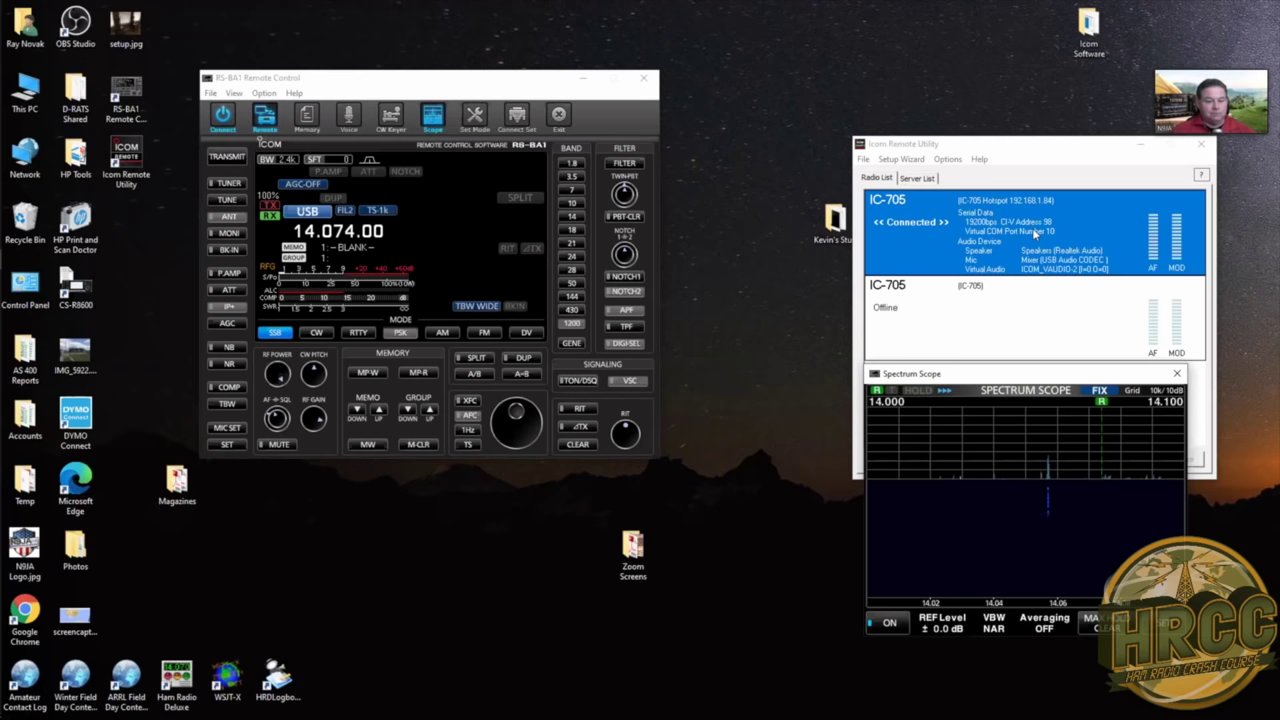
drag(960, 374, 894, 73)
click(1140, 144)
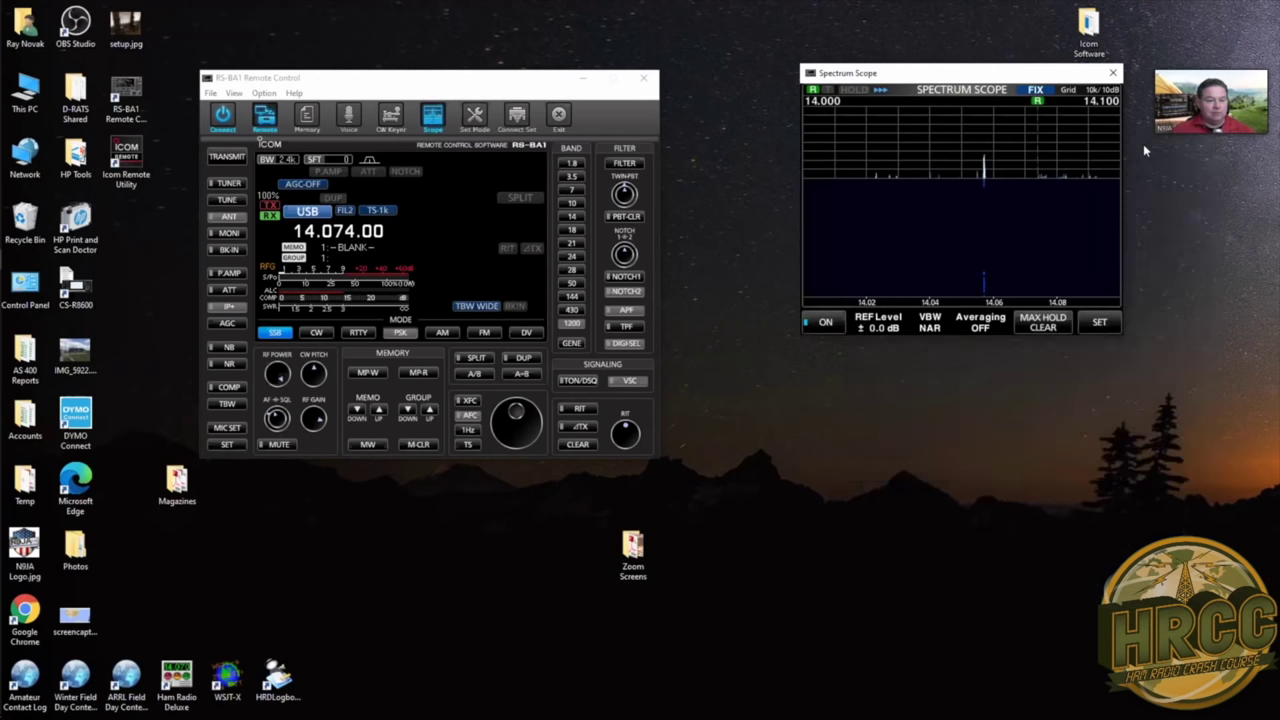
click(1040, 91)
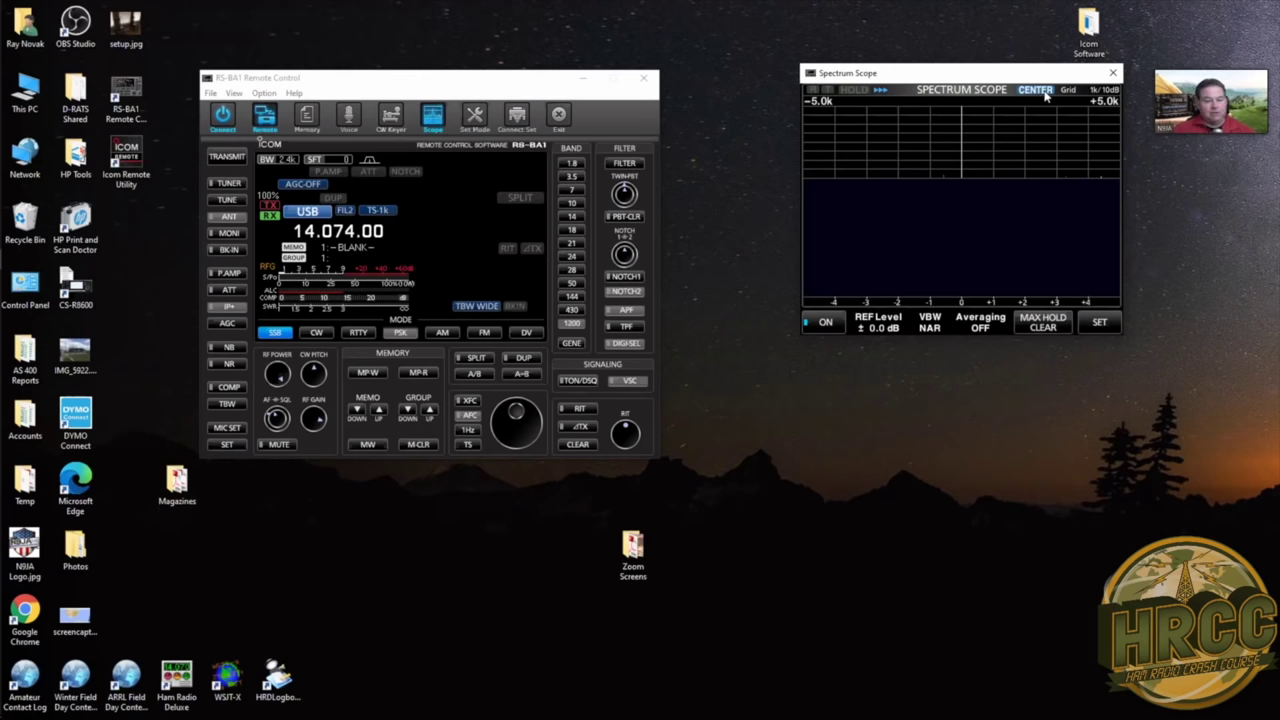
click(1044, 92)
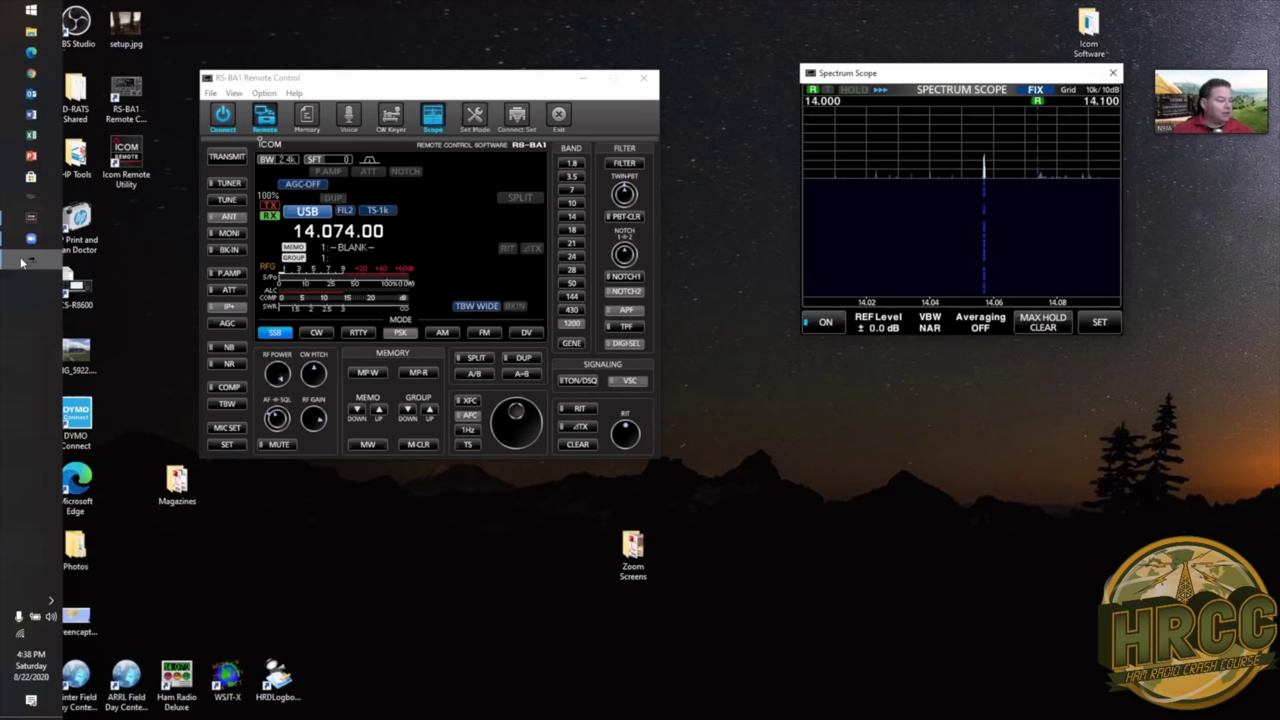
Step: Restore Icom Remote Utility and lower the IC-705 AF volume to -10.00dB
mouse_move(22, 262)
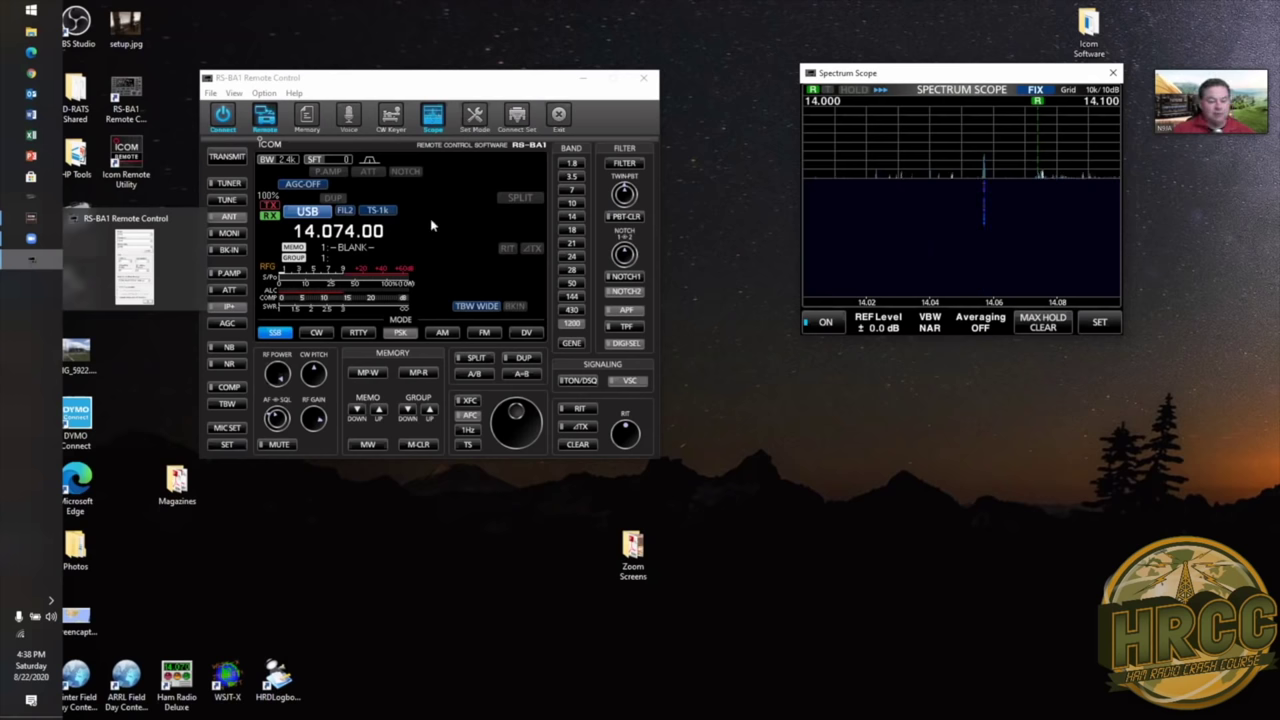
click(24, 261)
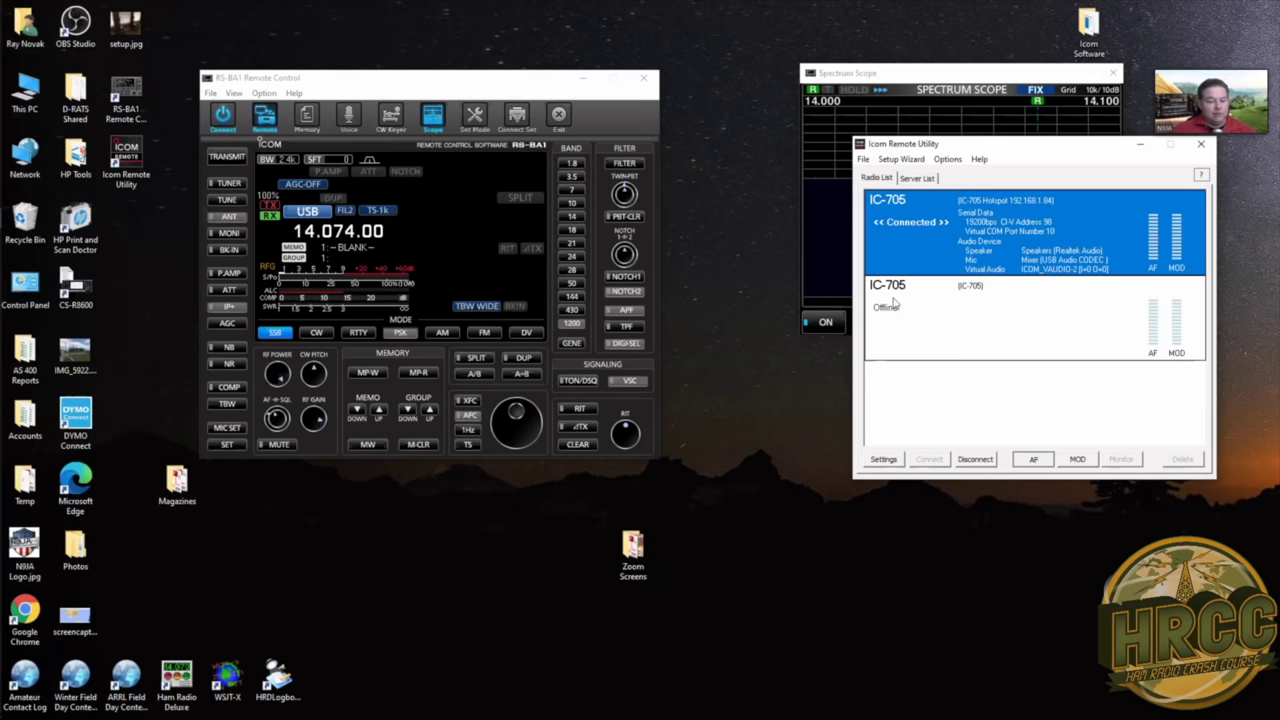
click(1036, 462)
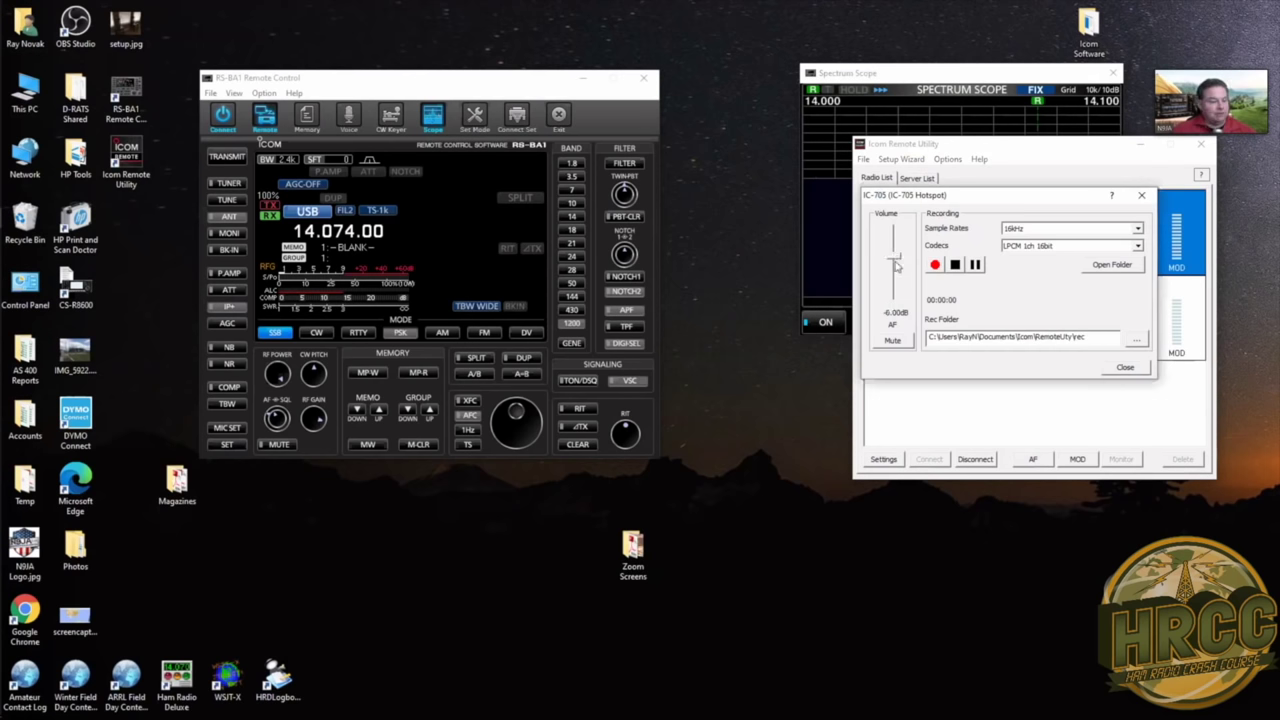
drag(897, 259, 896, 267)
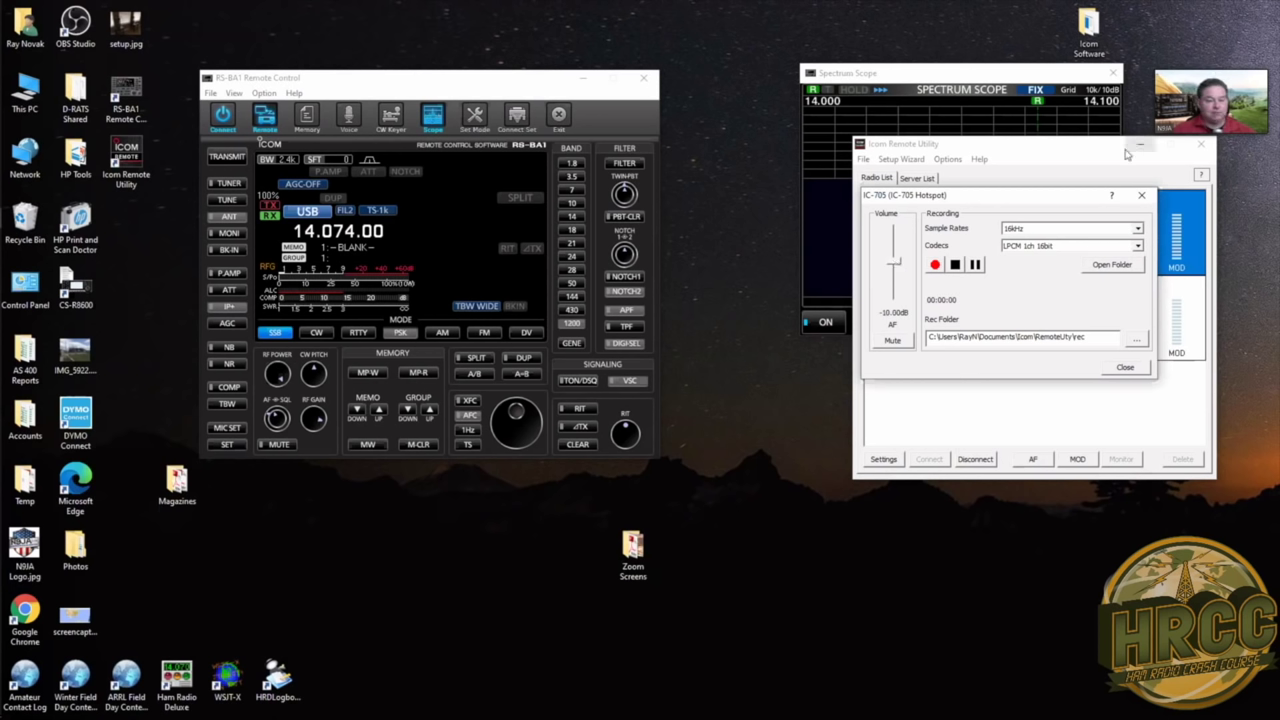
click(1141, 196)
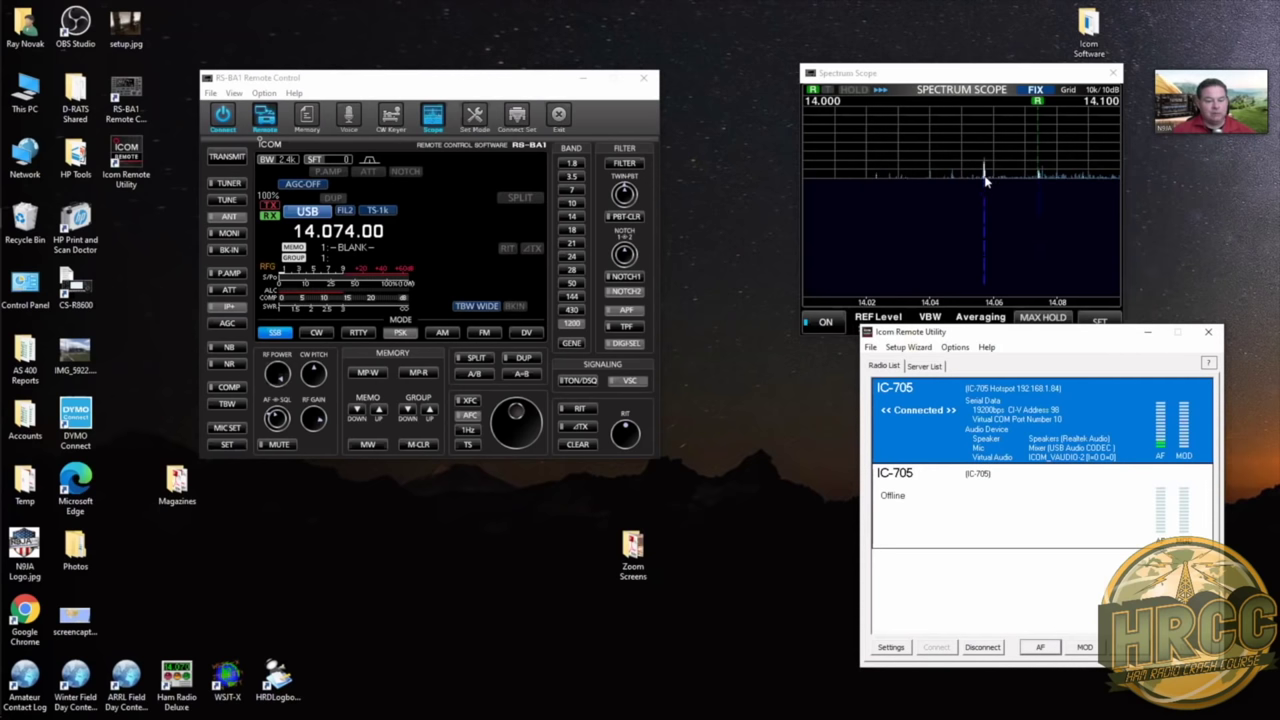
Step: Tune the radio around 14.057 on the spectrum scope, settling at 14.057.02
click(985, 181)
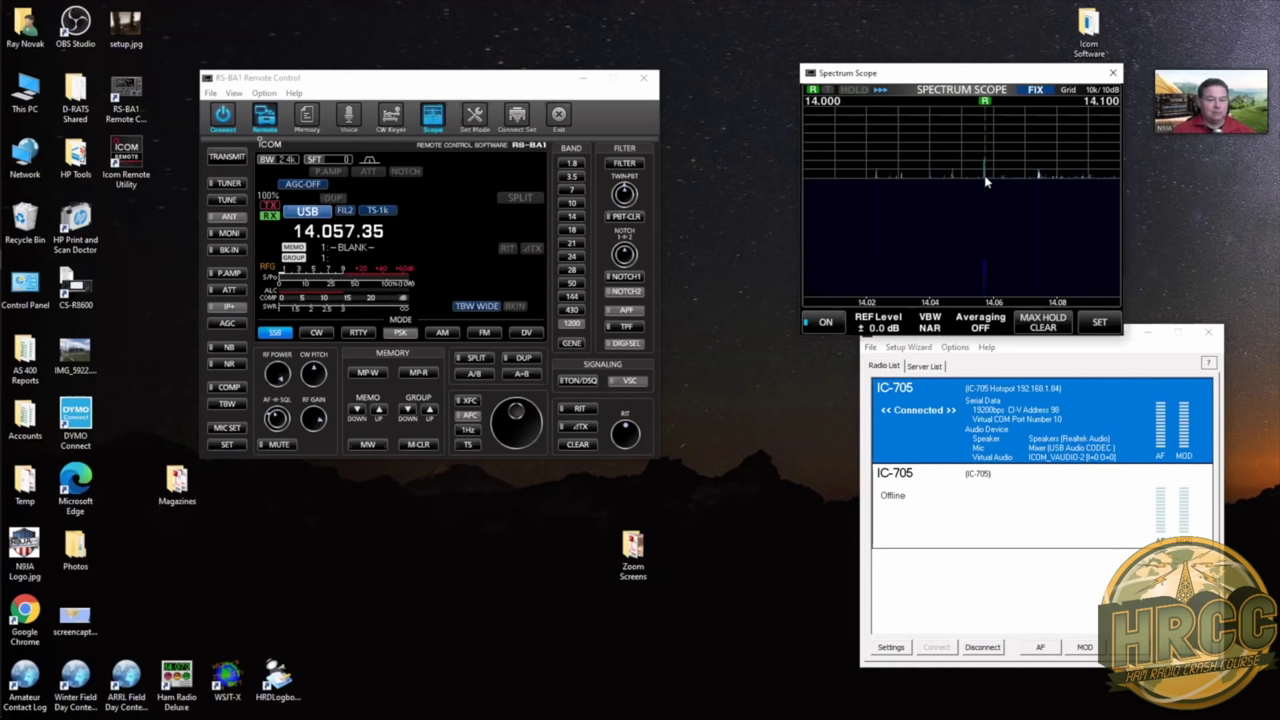
click(985, 181)
click(985, 181)
click(985, 185)
click(984, 190)
scroll(984, 190, up, 1)
scroll(984, 190, up, 1)
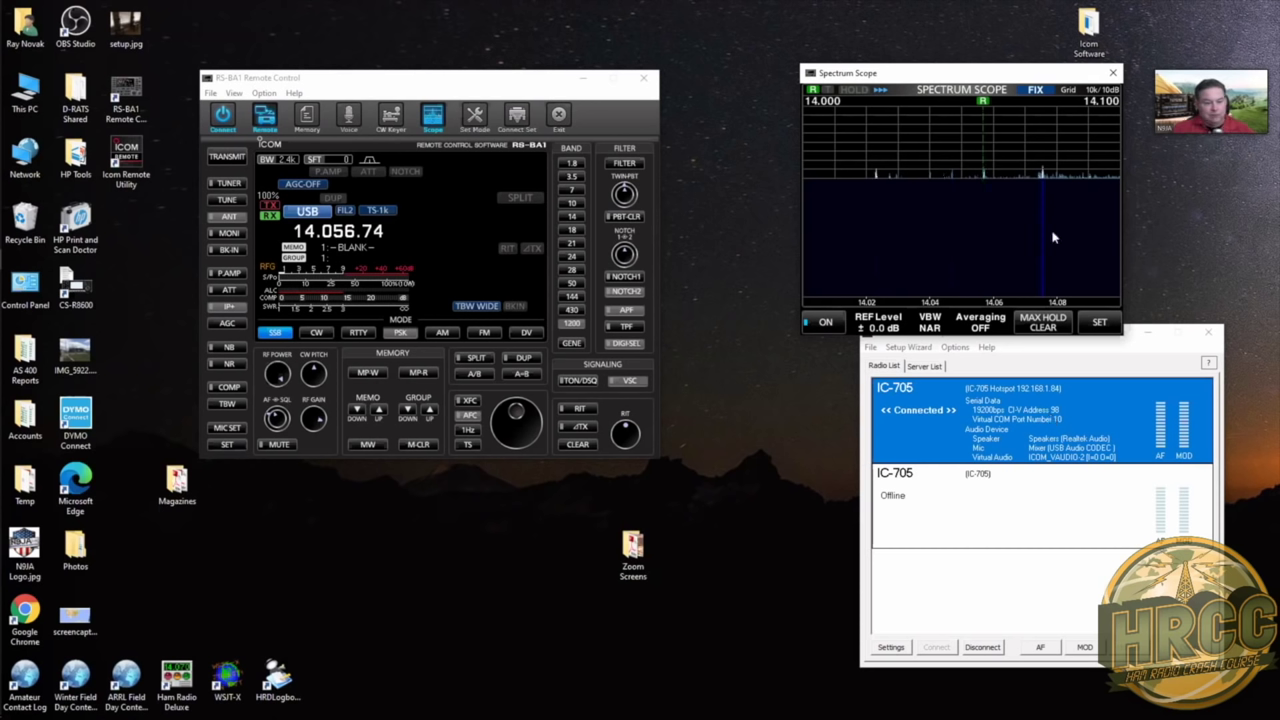
click(983, 188)
click(981, 200)
click(983, 200)
click(985, 206)
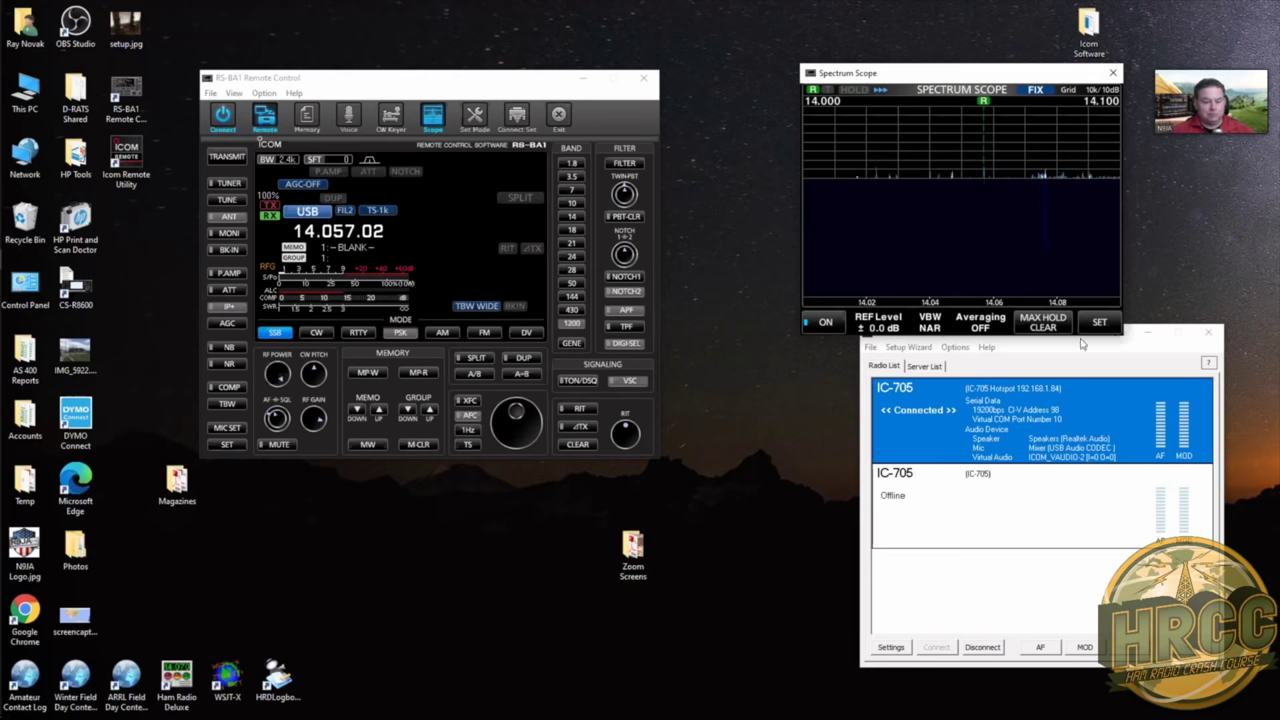
Step: Make the spectrum scope taller and show the Fixed Edges band table in Spectrum Scope Setting
drag(1080, 336, 1080, 587)
click(1099, 571)
key(ctrl+Tab)
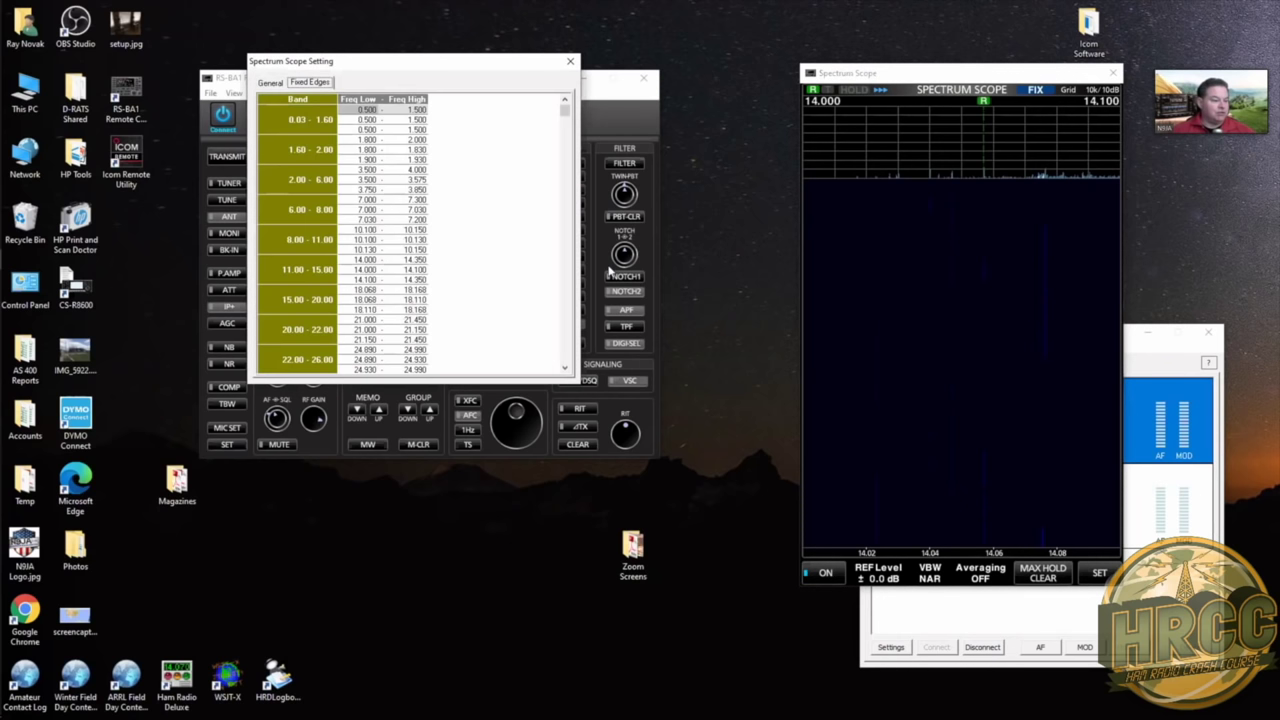
Step: Set the 14.000 row's upper fixed edge to 14.070, close the settings, and tune to 14.030.88
click(408, 271)
click(409, 270)
key(BackSpace)
key(BackSpace)
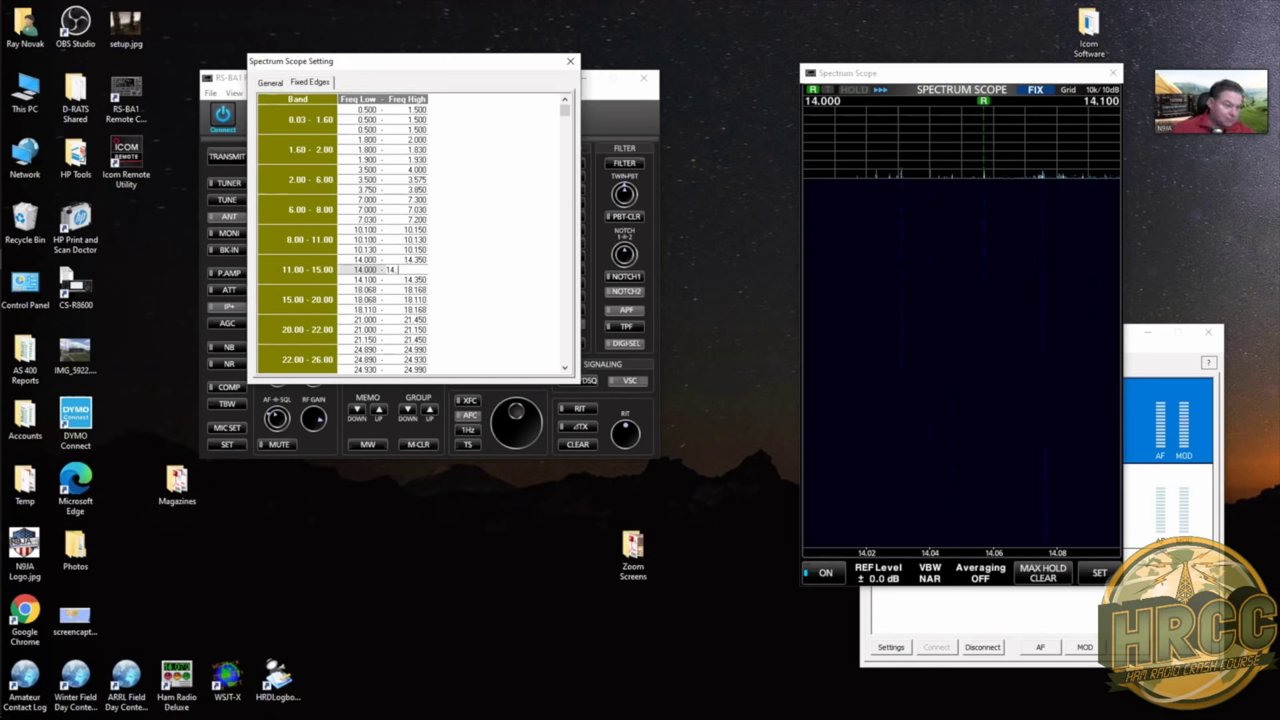
text(0)
key(BackSpace)
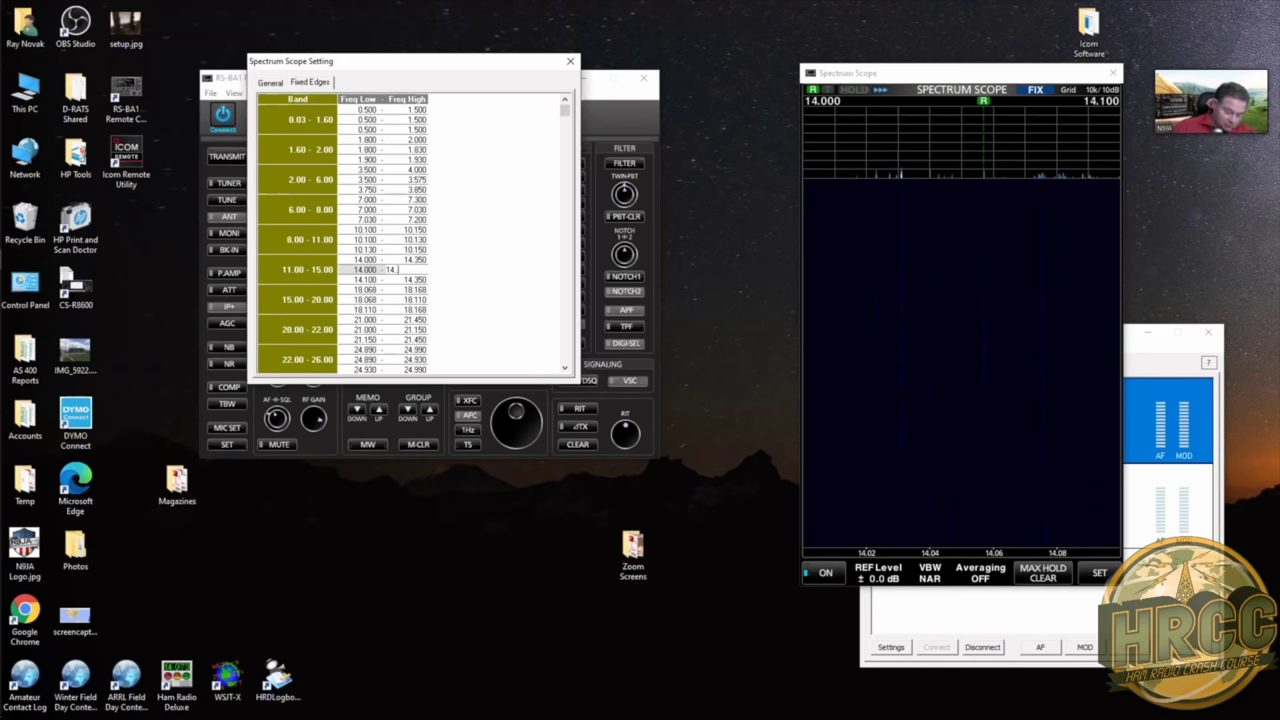
text(070)
key(Return)
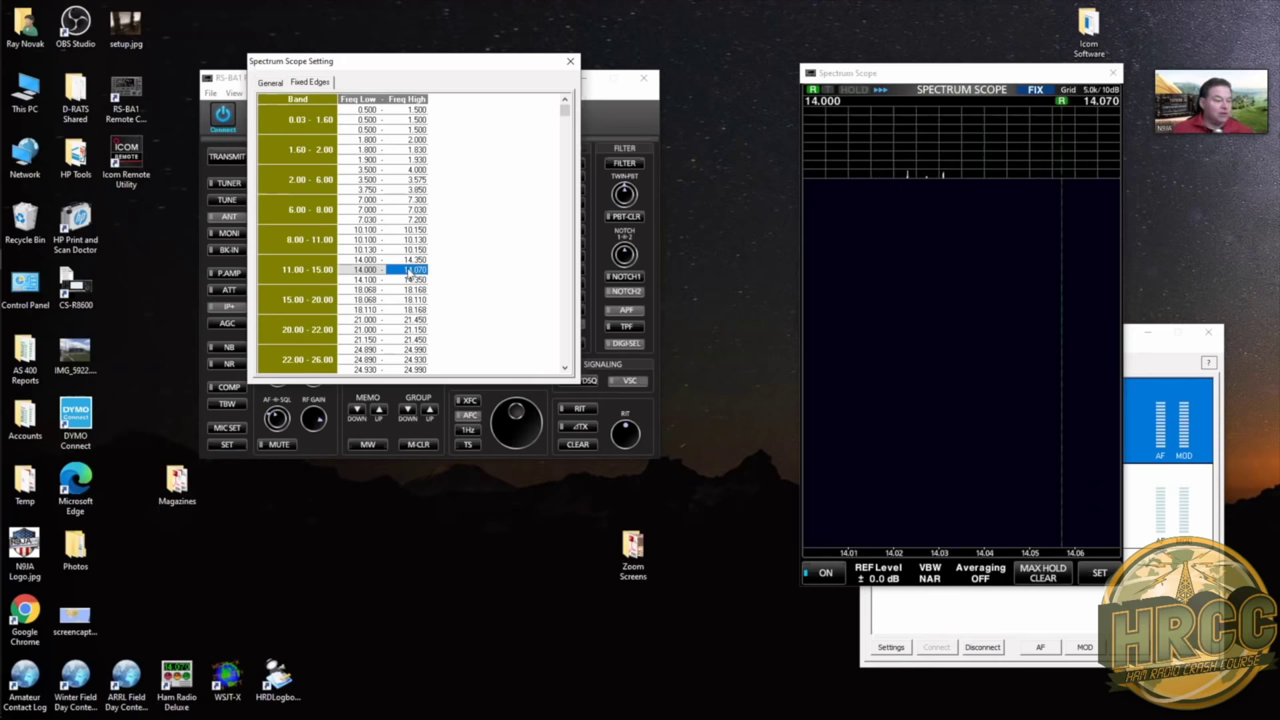
click(570, 62)
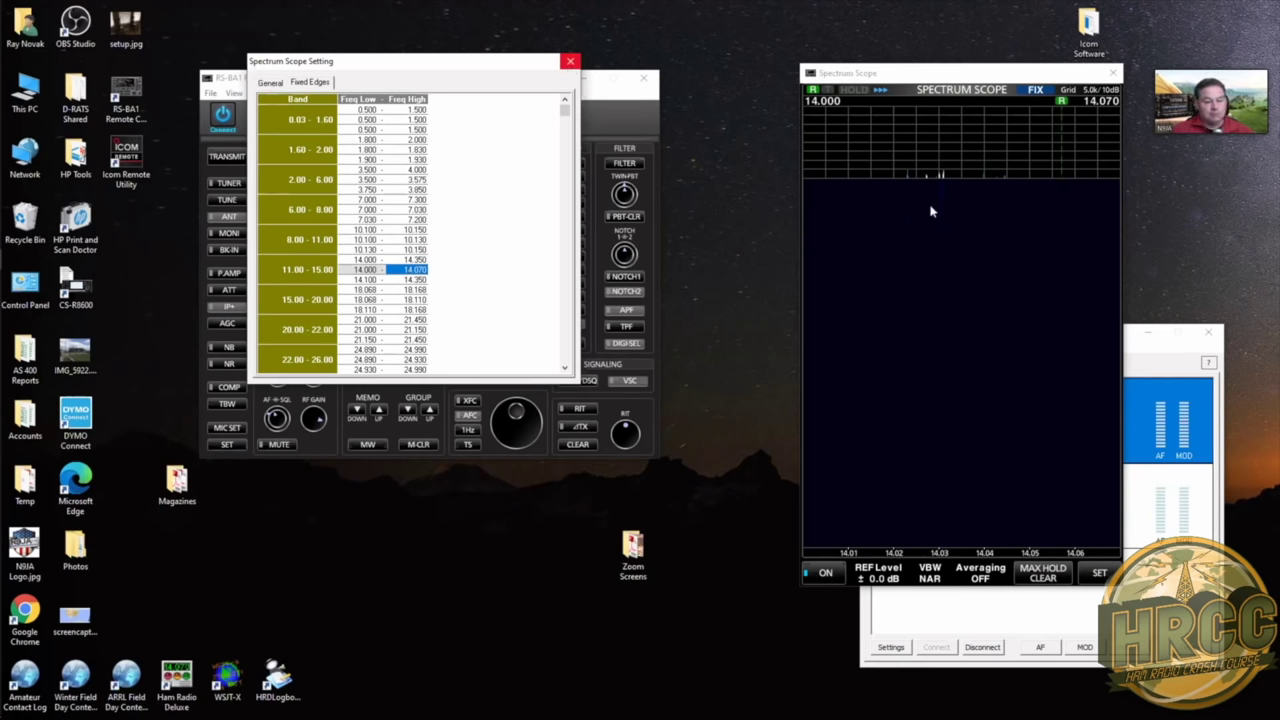
click(943, 182)
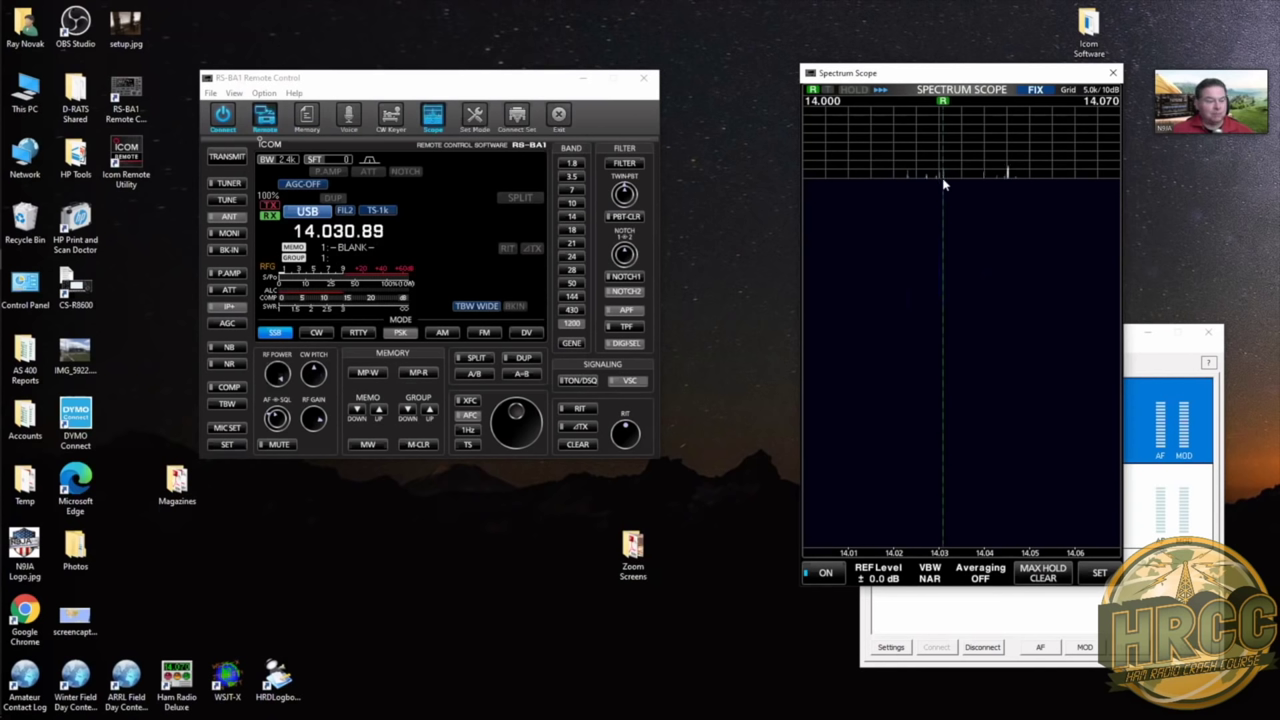
Step: Raise the AF volume to +0.50 dB and switch the radio to CW mode
click(278, 422)
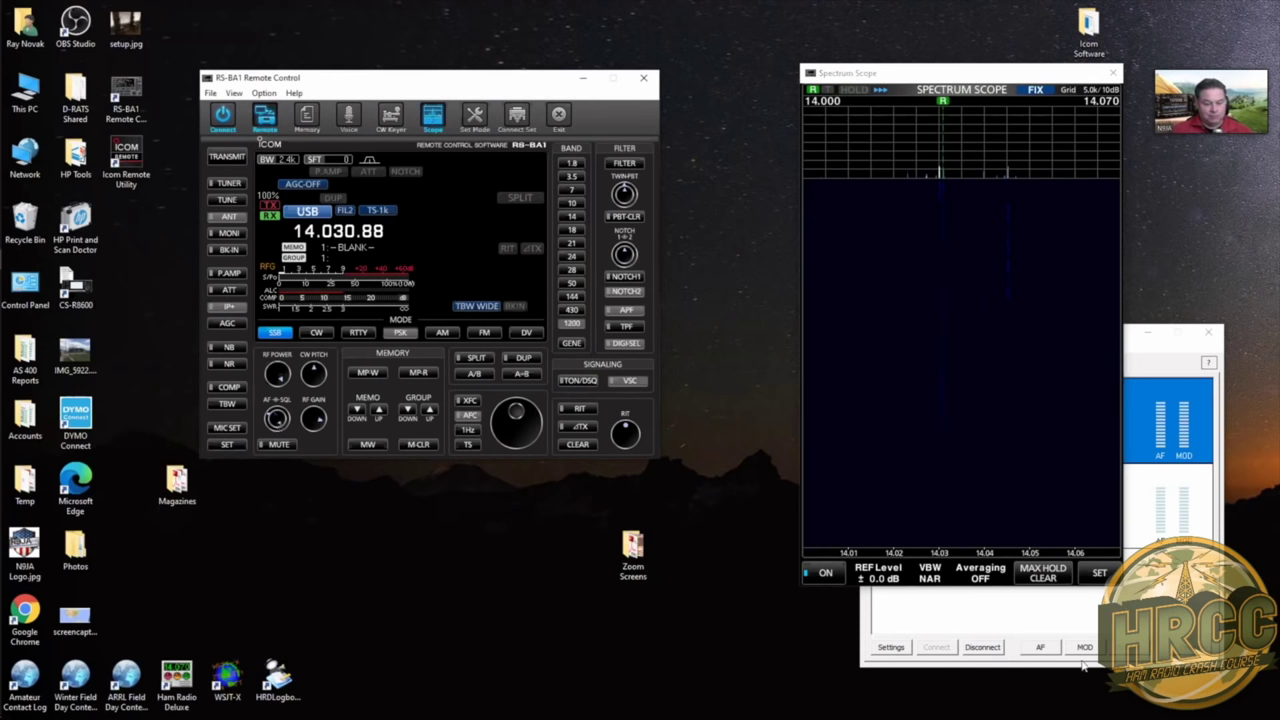
drag(901, 451, 902, 421)
key(Escape)
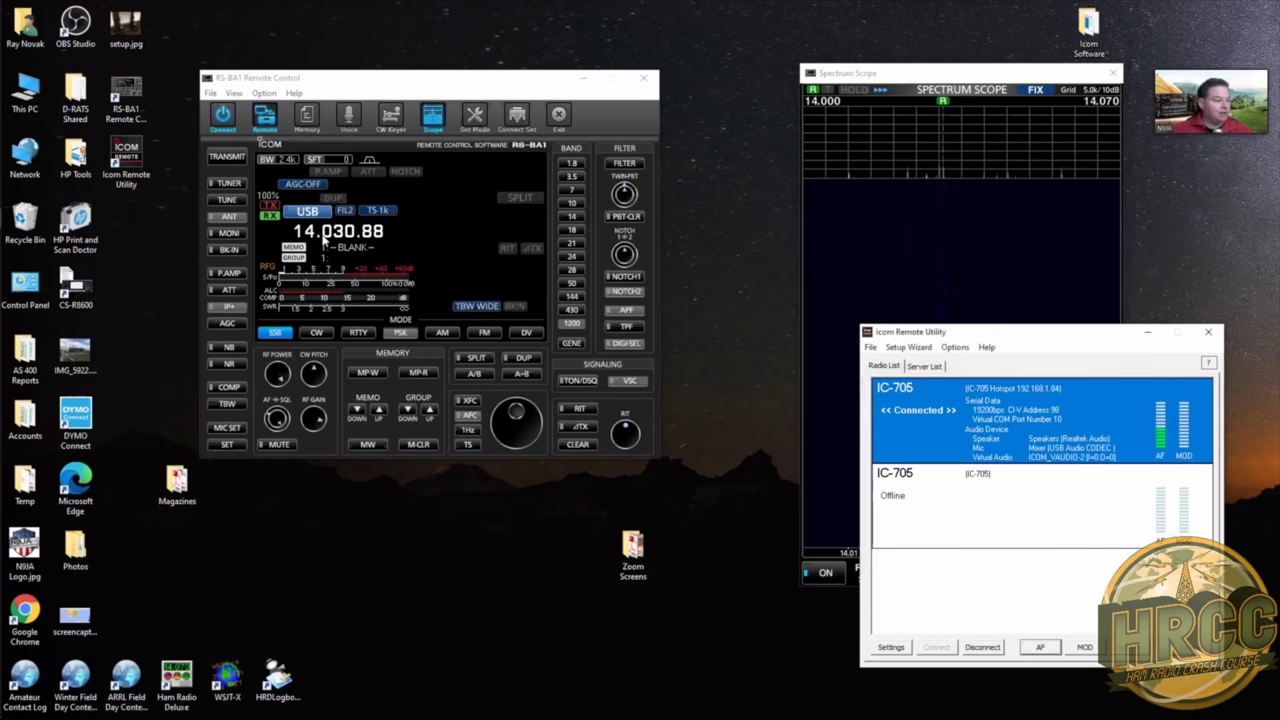
click(316, 332)
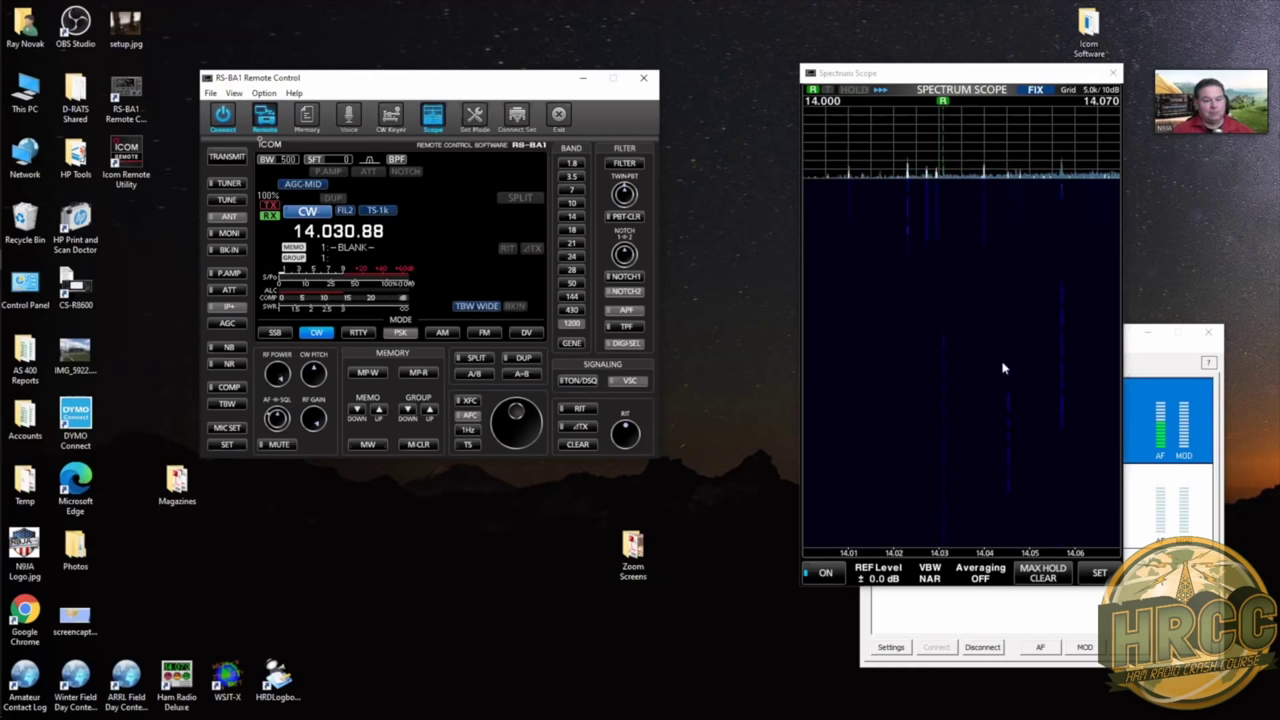
Step: Lower the IC-705 Hotspot AF volume to -9.00 dB in Remote Utility, then minimize it and rearrange windows
drag(913, 72, 824, 72)
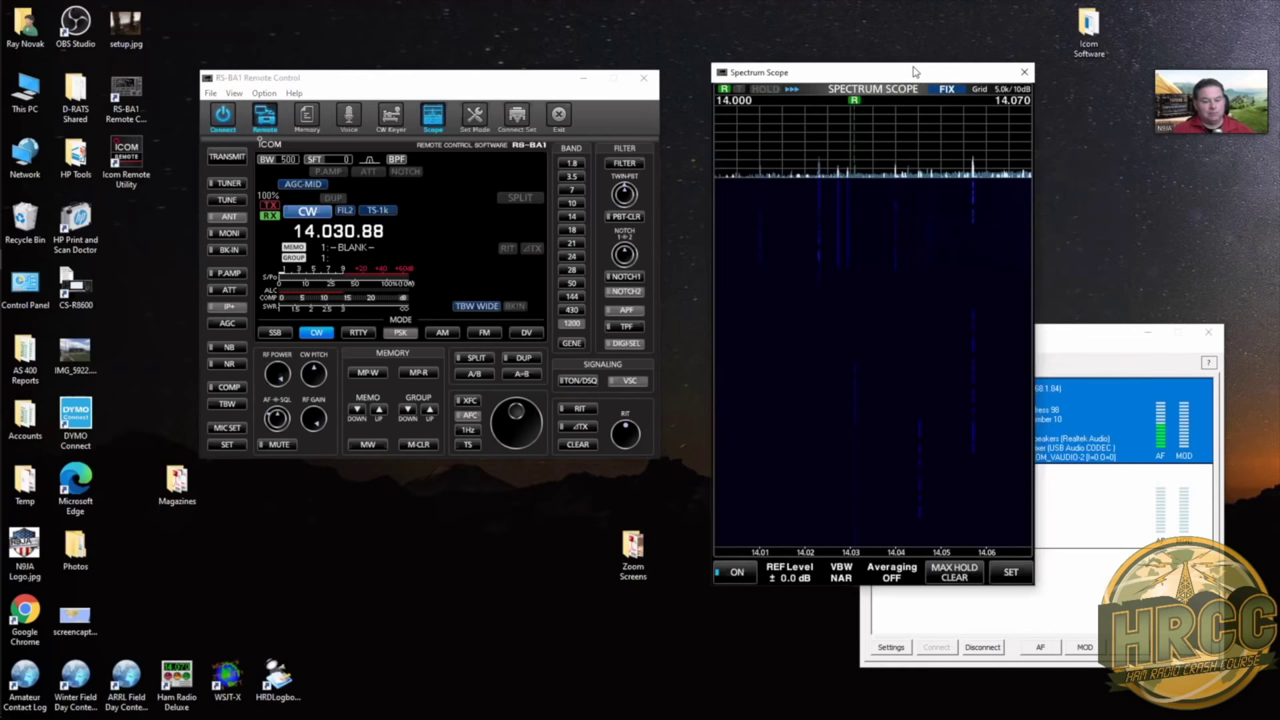
click(1125, 350)
click(1041, 647)
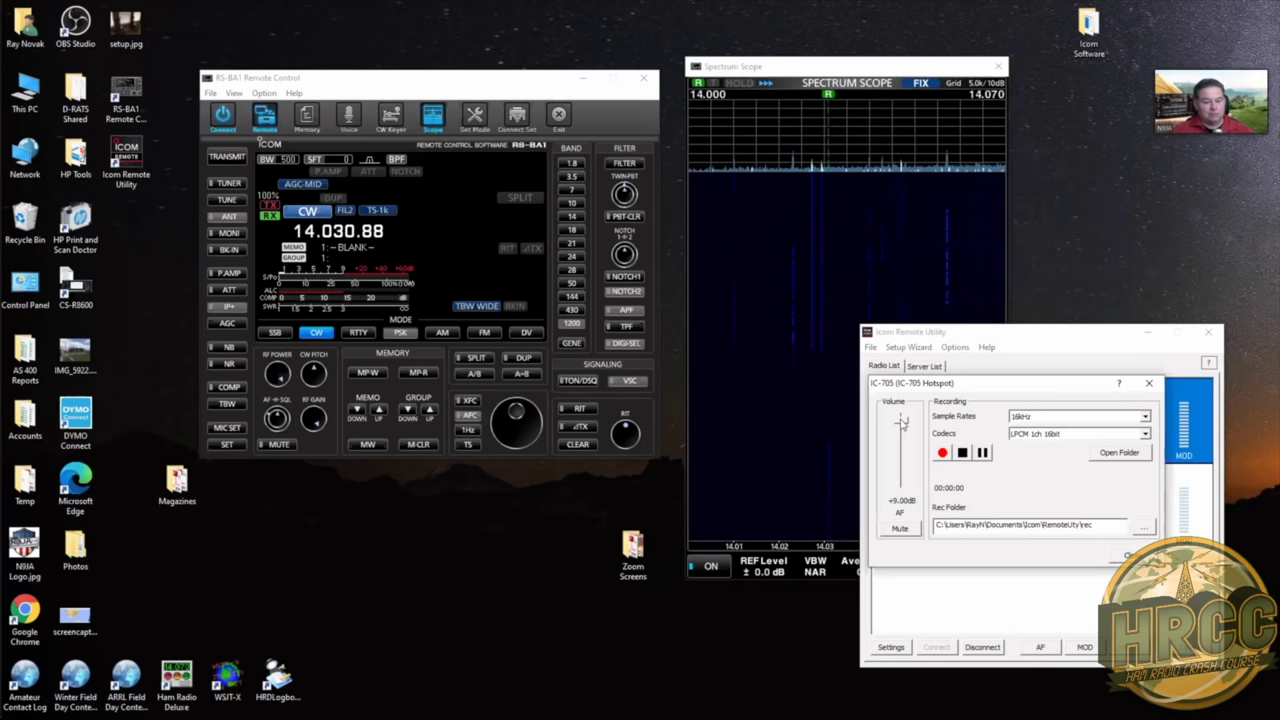
drag(902, 423, 902, 455)
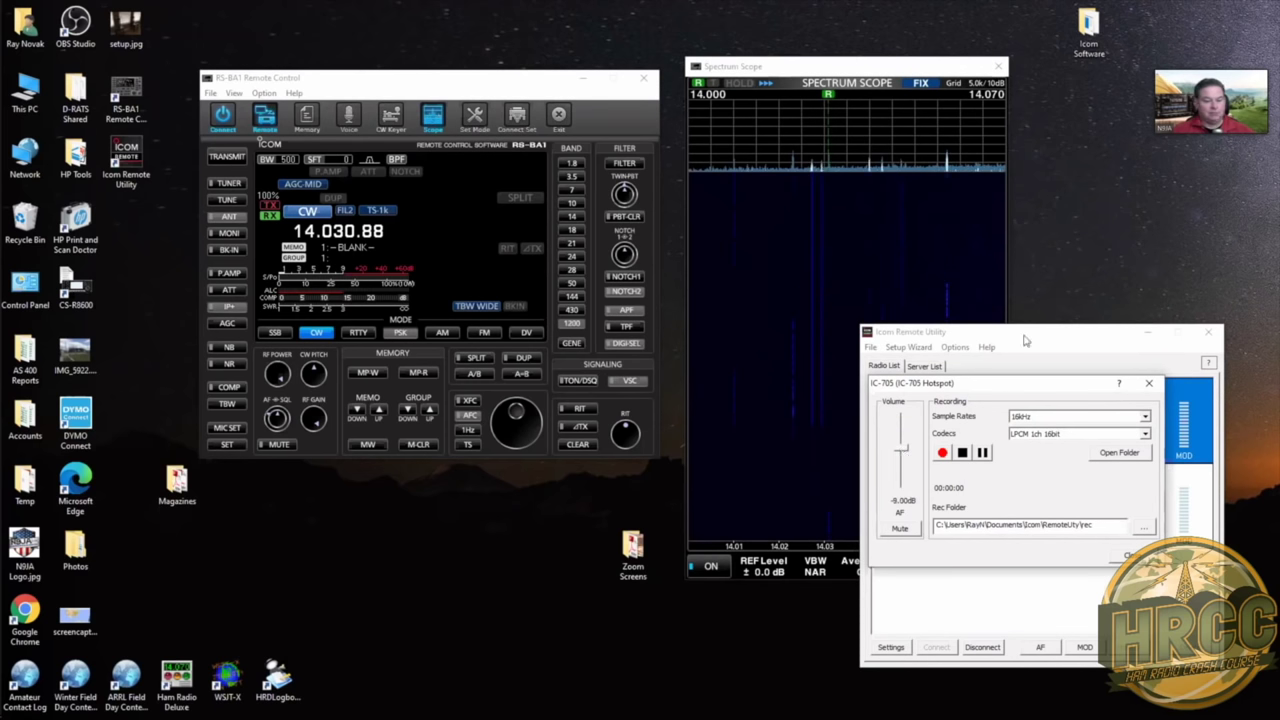
drag(1047, 340, 1066, 340)
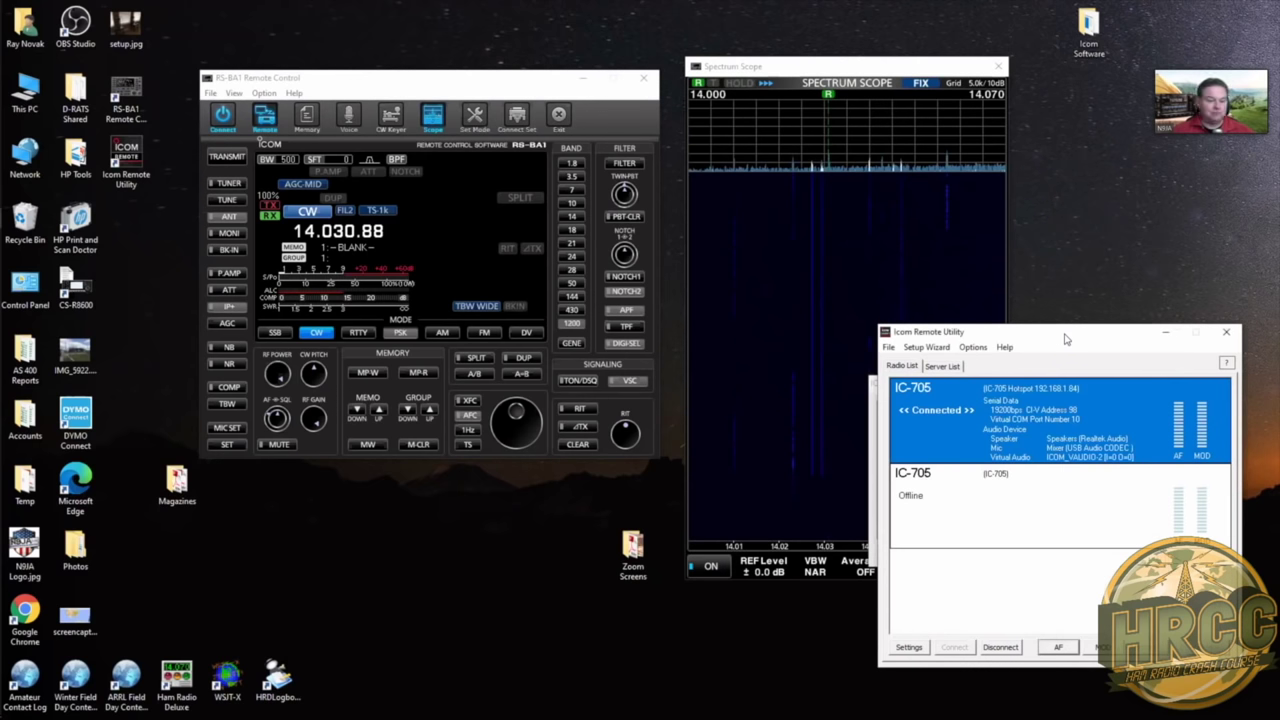
key(super+Down)
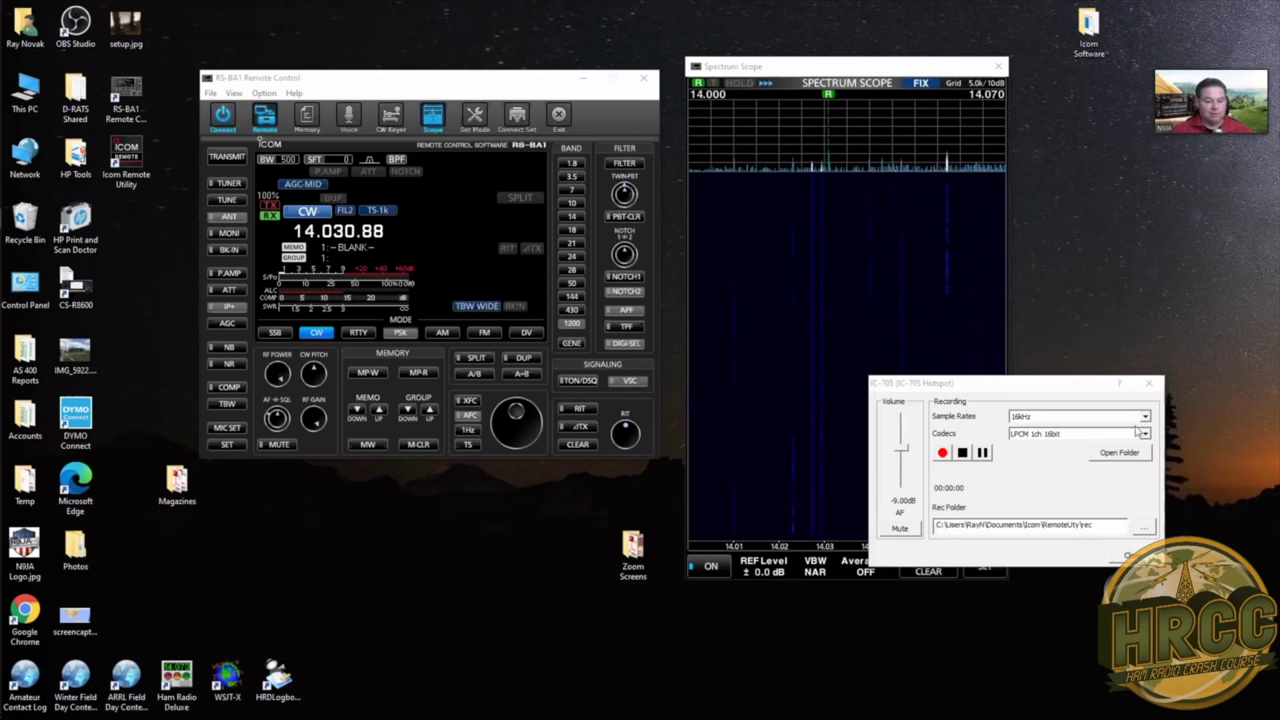
drag(1059, 389, 1140, 456)
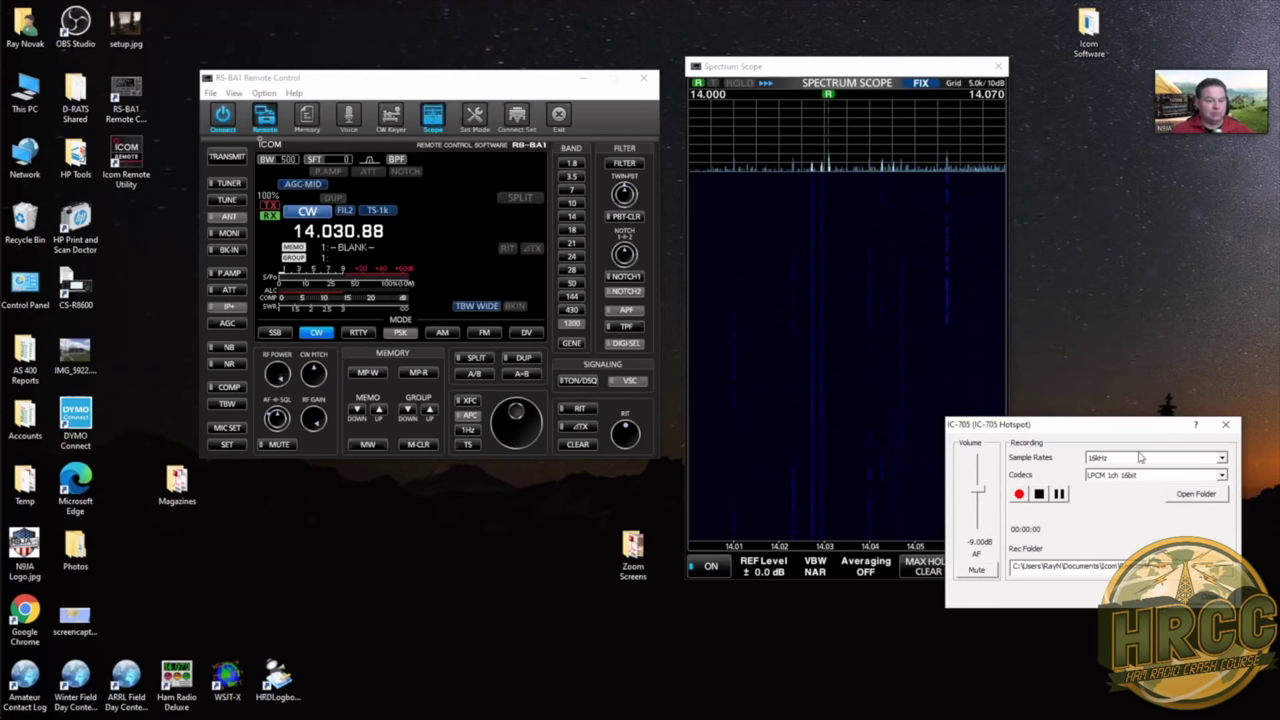
Step: Tune to about 14.057 on the scope, then fine-tune with the dial to 14.057.01
click(949, 347)
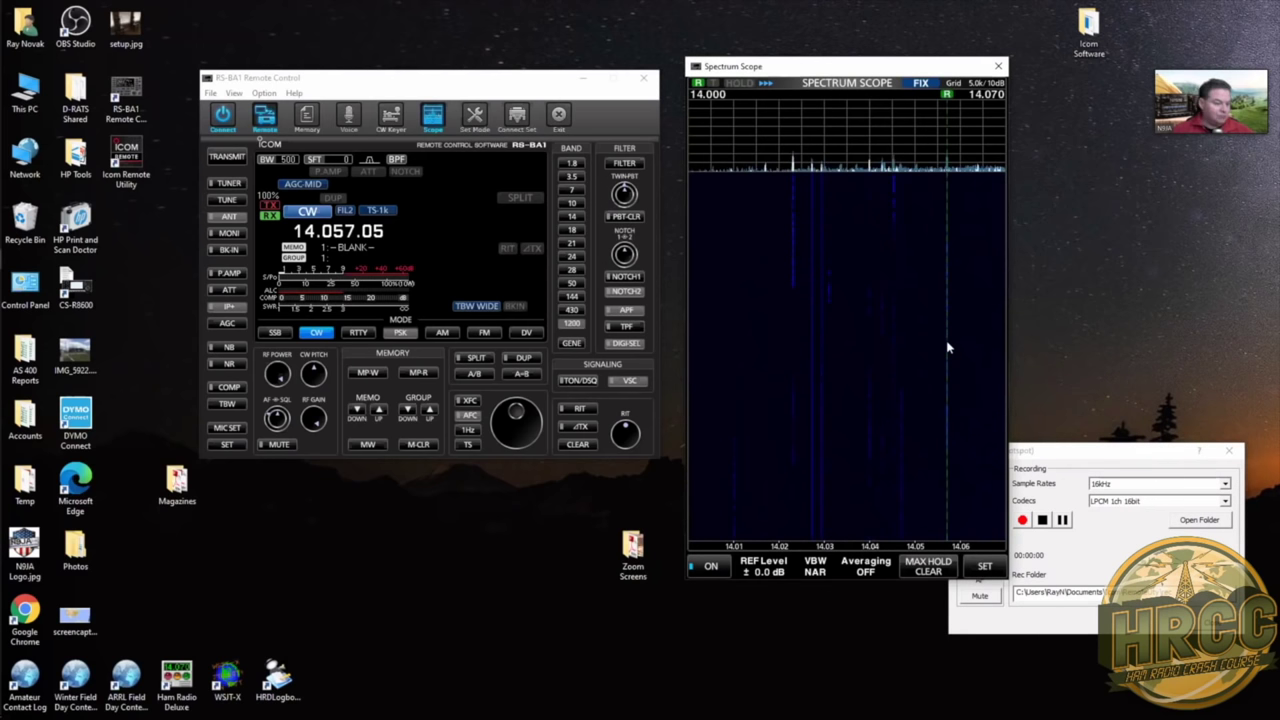
click(518, 430)
scroll(518, 430, down, 3)
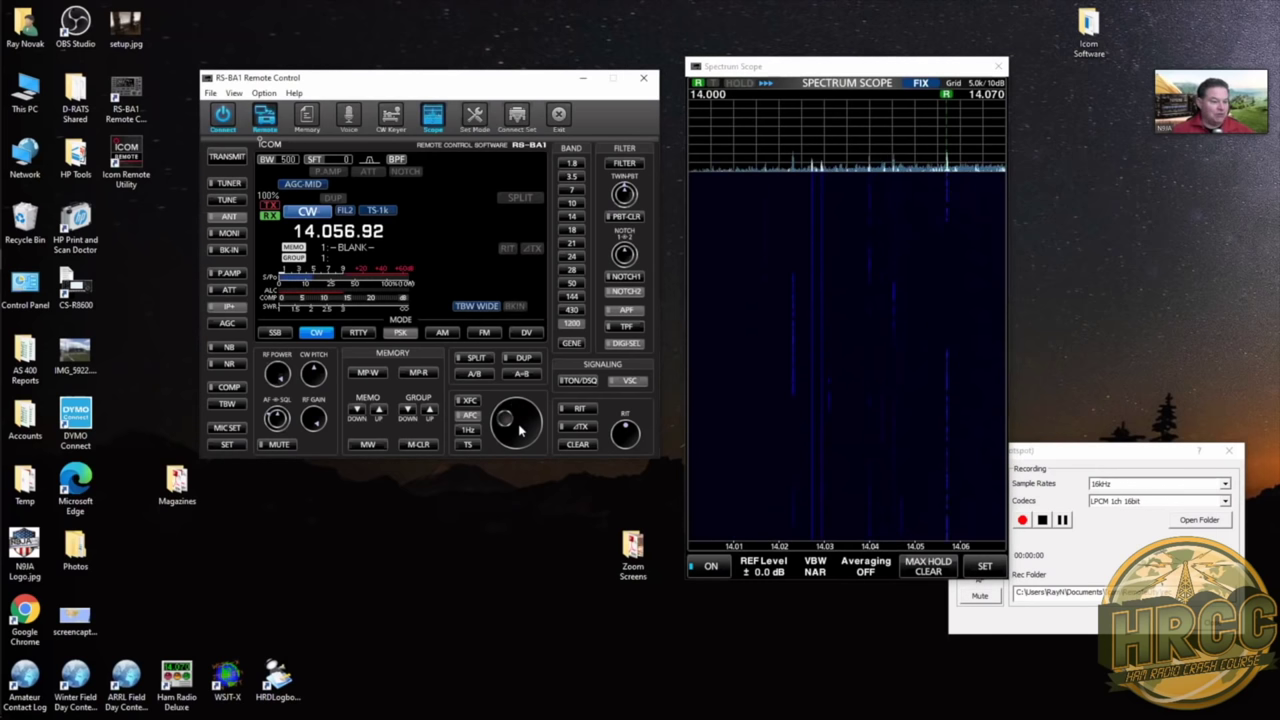
scroll(519, 430, down, 3)
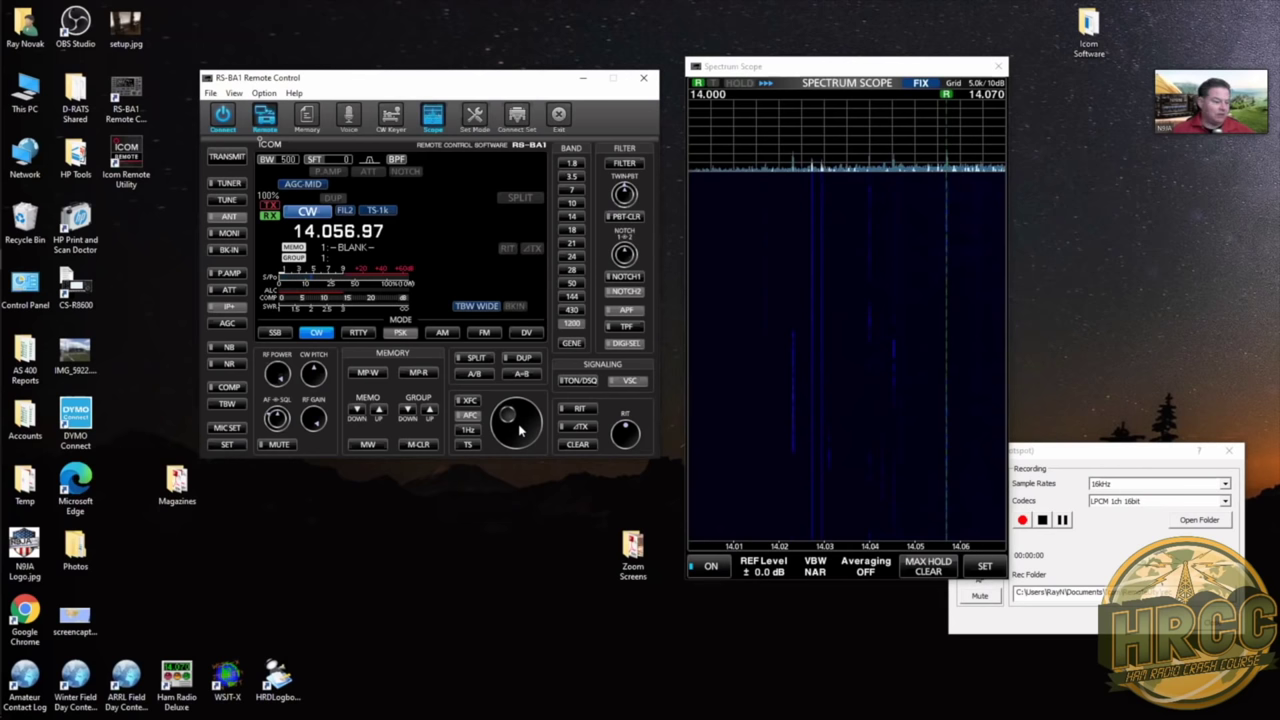
scroll(519, 430, up, 4)
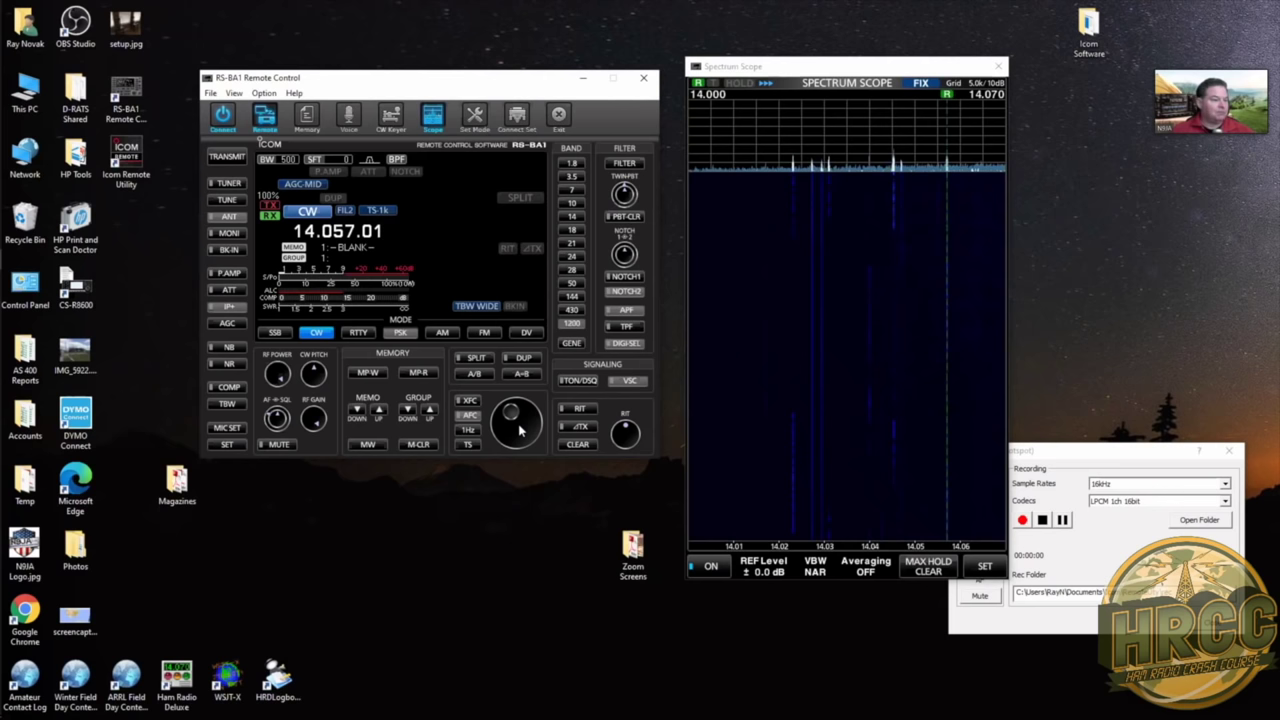
click(235, 93)
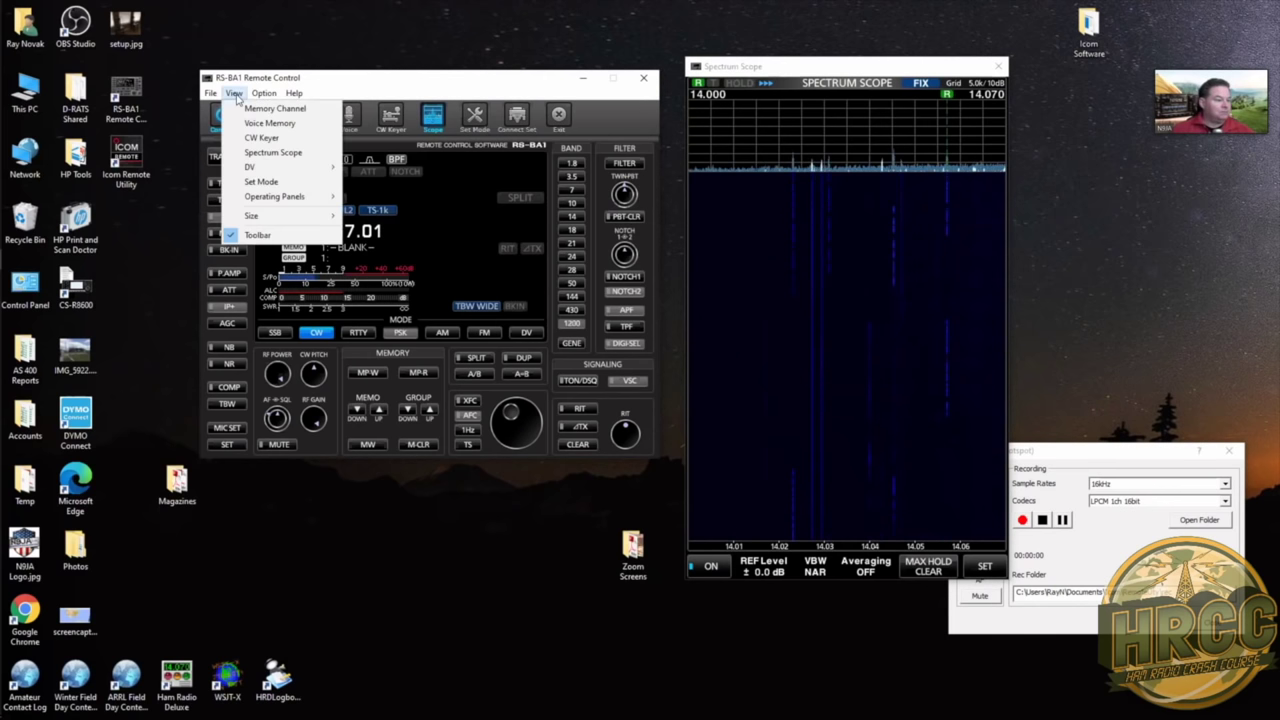
click(274, 183)
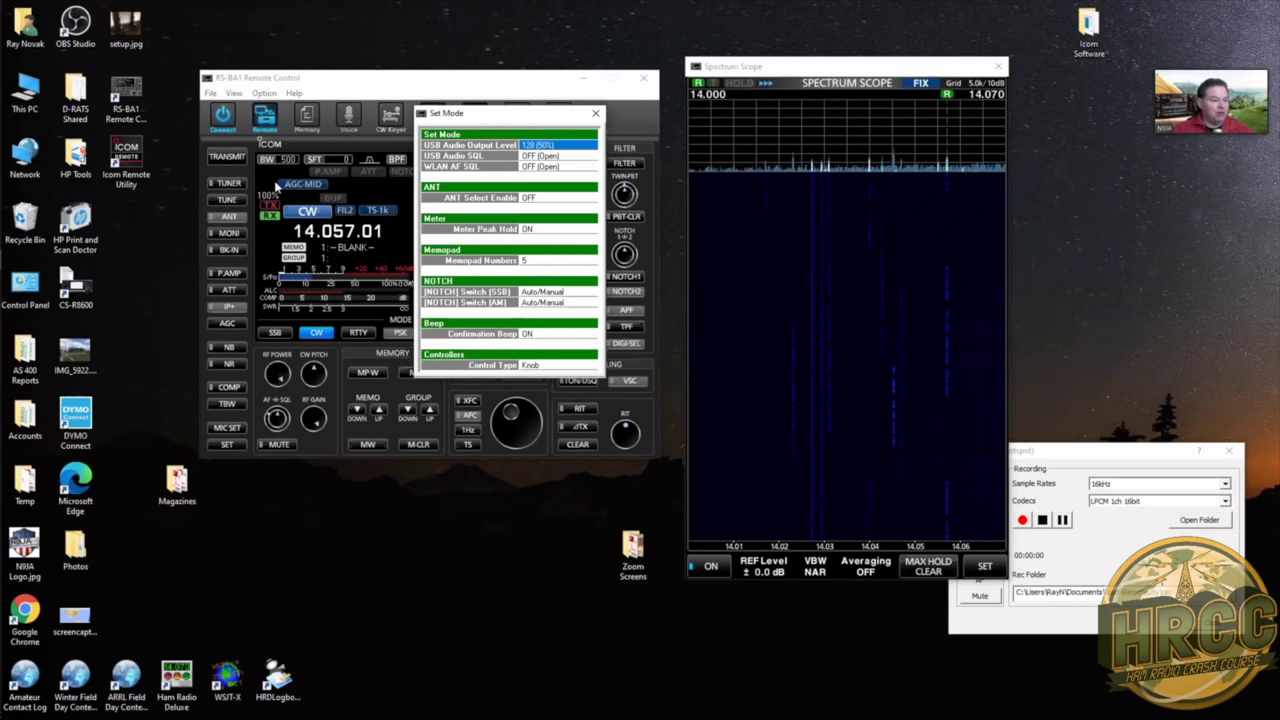
click(596, 113)
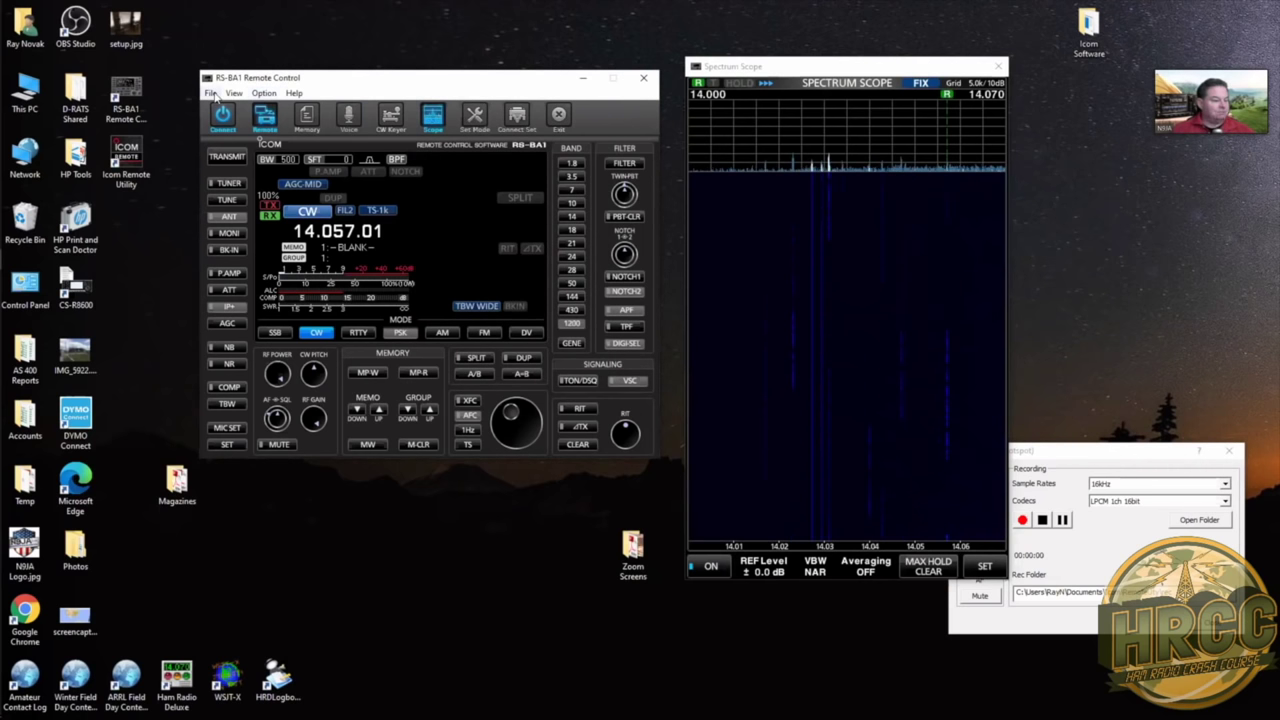
Step: Review the IC-705 settings under Option > Connect Setting, then bring up the radio's SET window
click(263, 93)
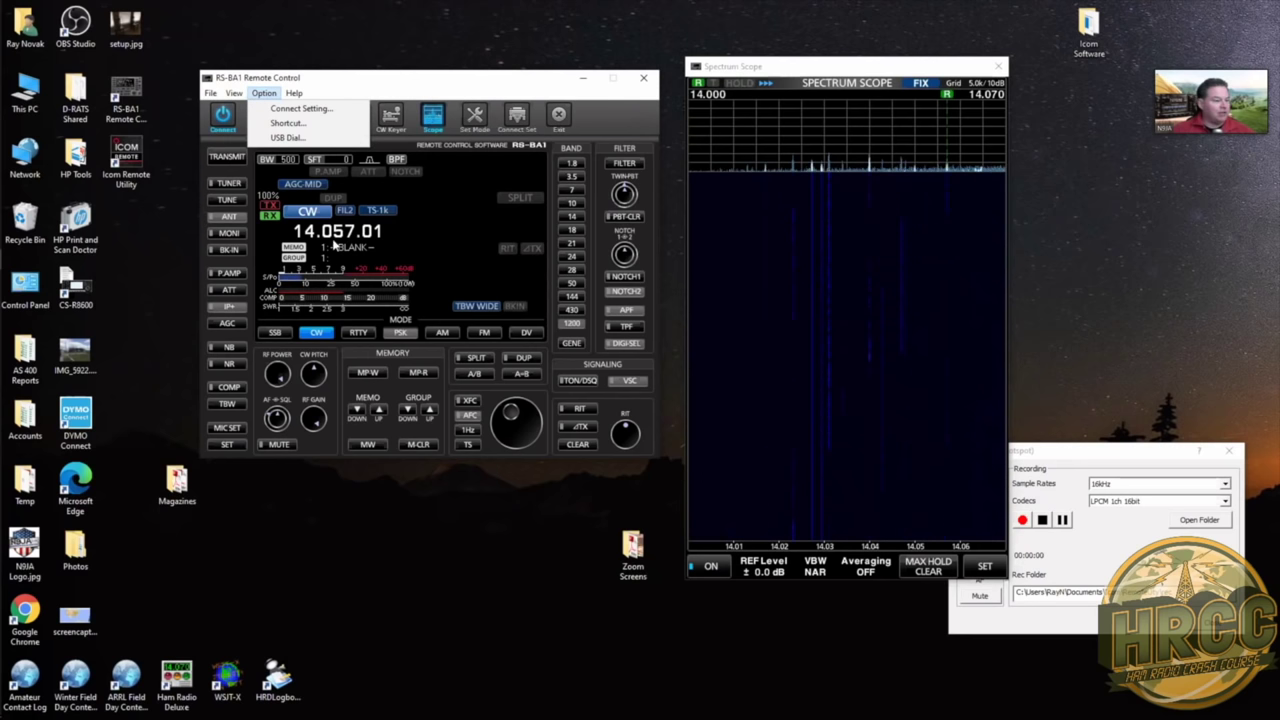
click(301, 108)
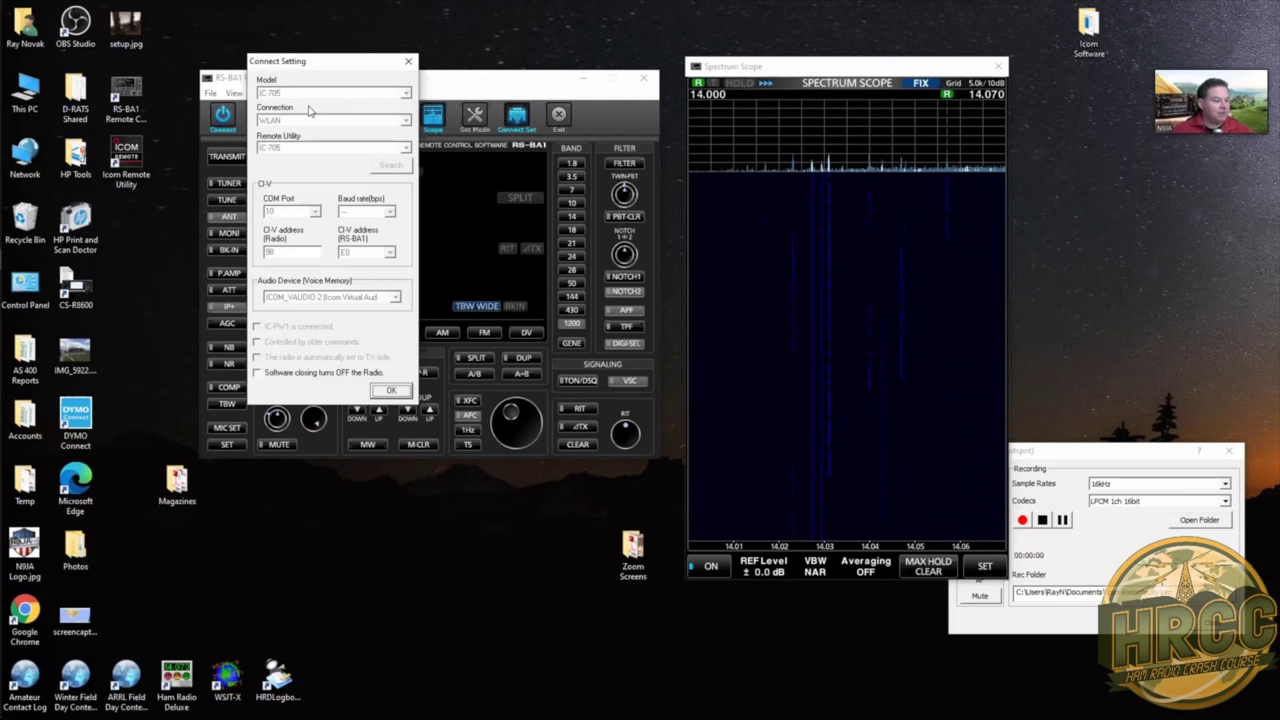
click(409, 61)
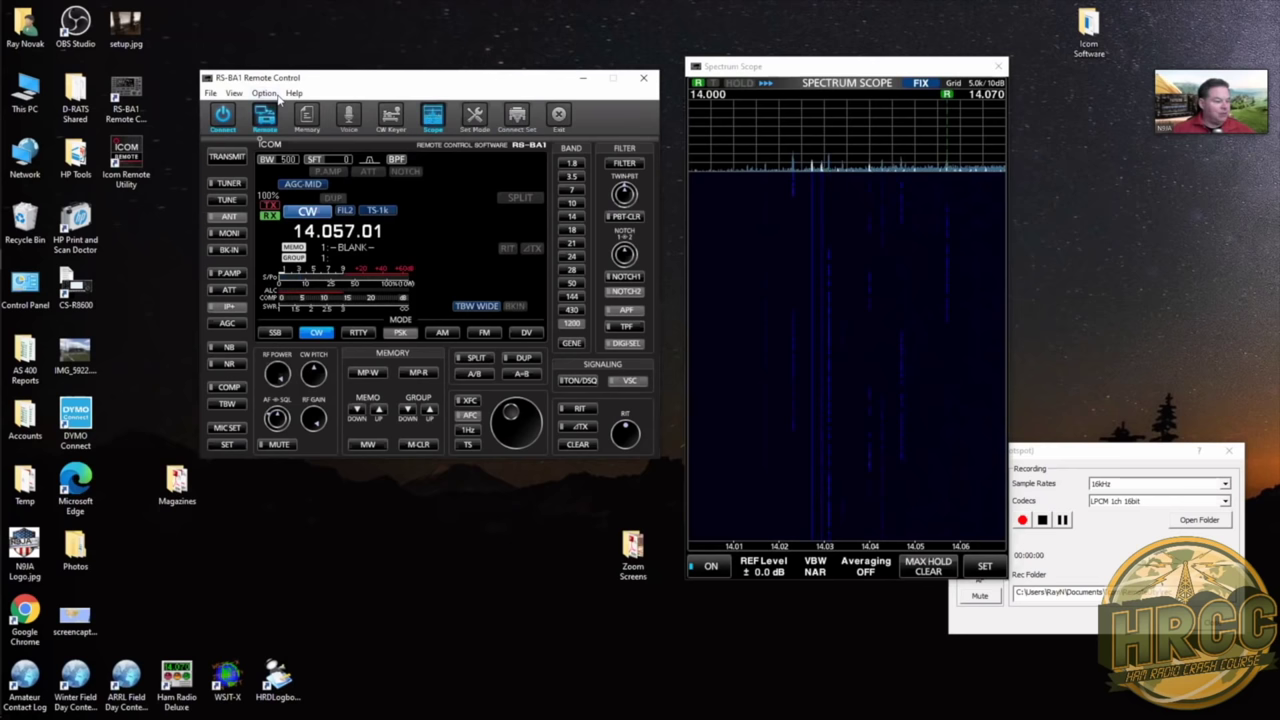
click(279, 97)
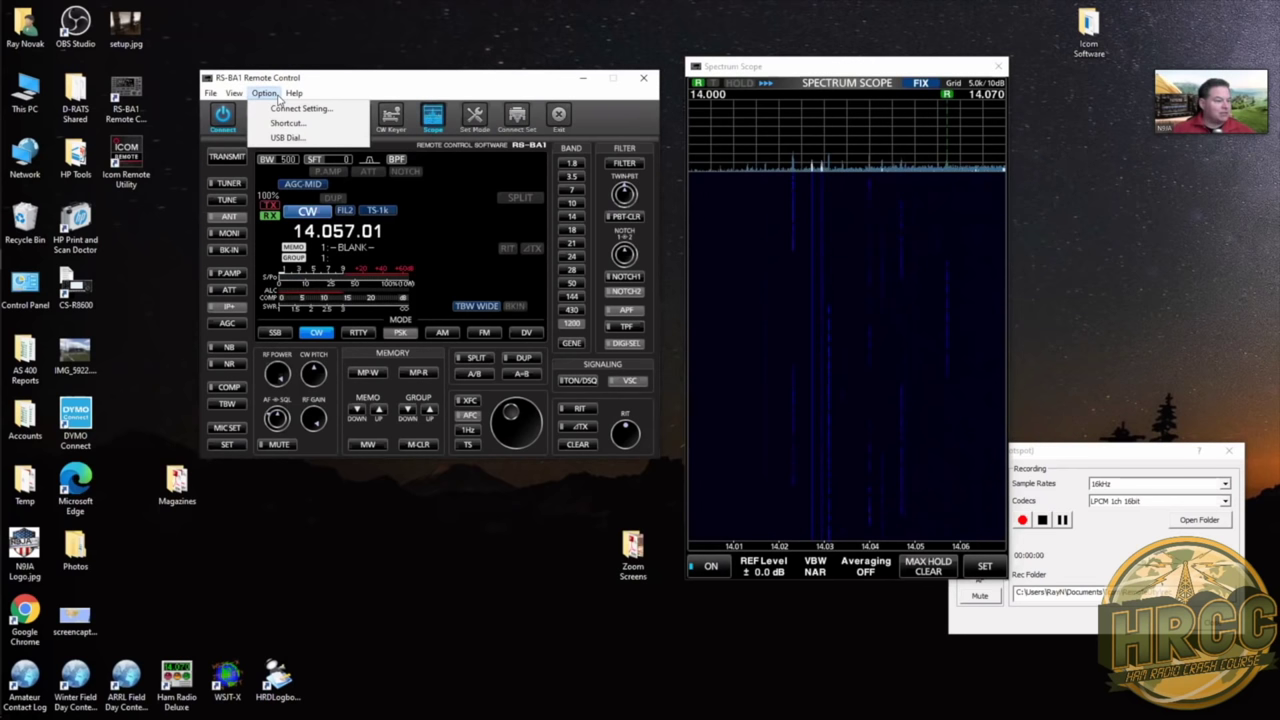
click(279, 97)
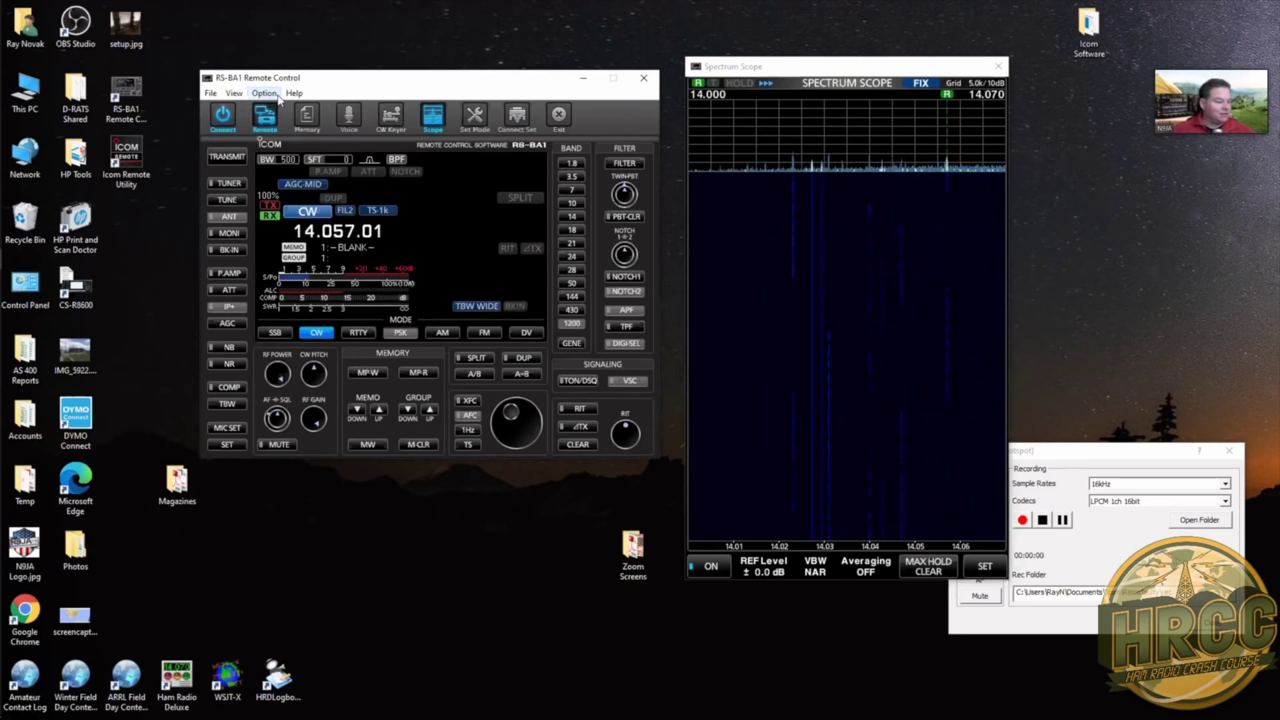
click(228, 446)
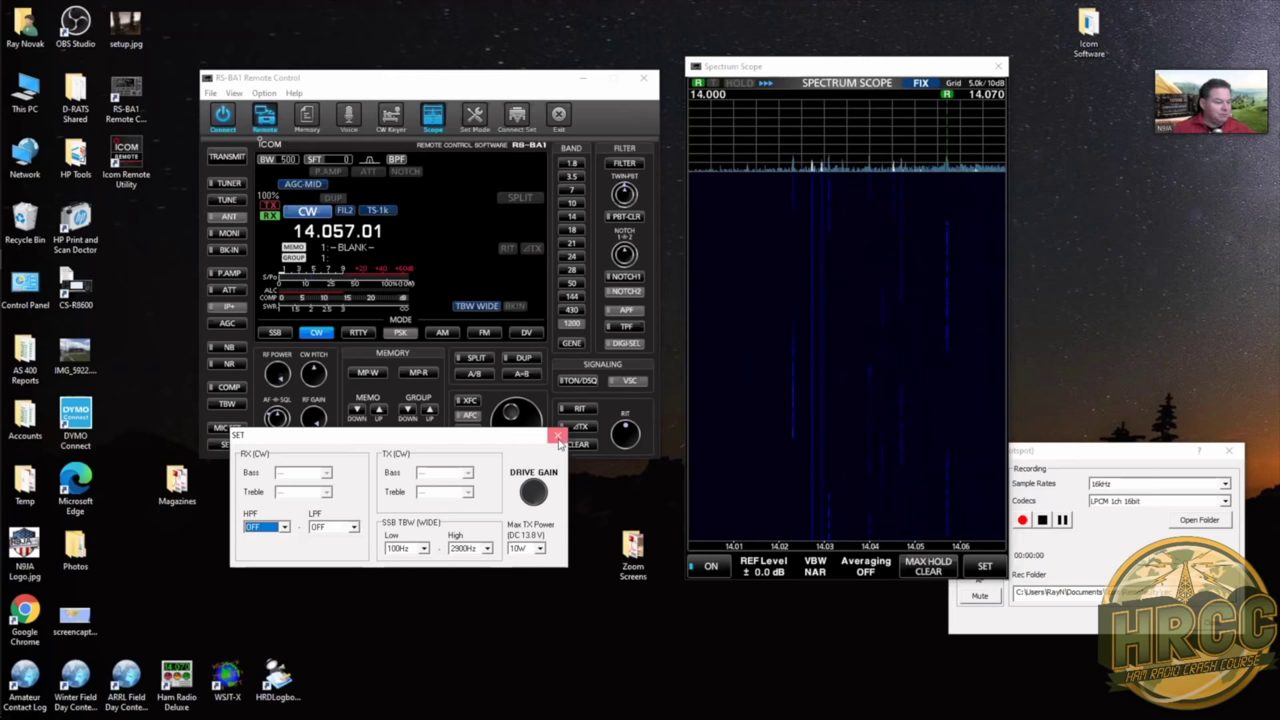
Step: Close SET and turn the IC-705 Hotspot volume all the way down to -80.00 dB
click(557, 436)
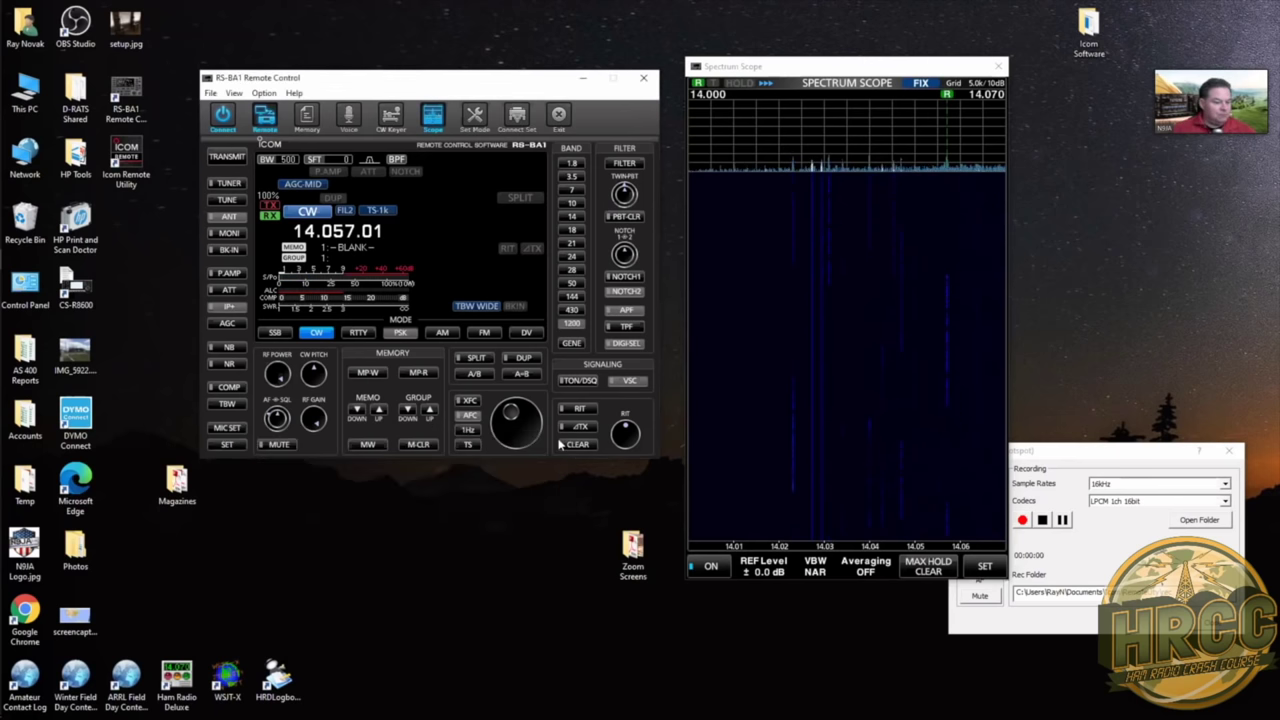
click(1012, 530)
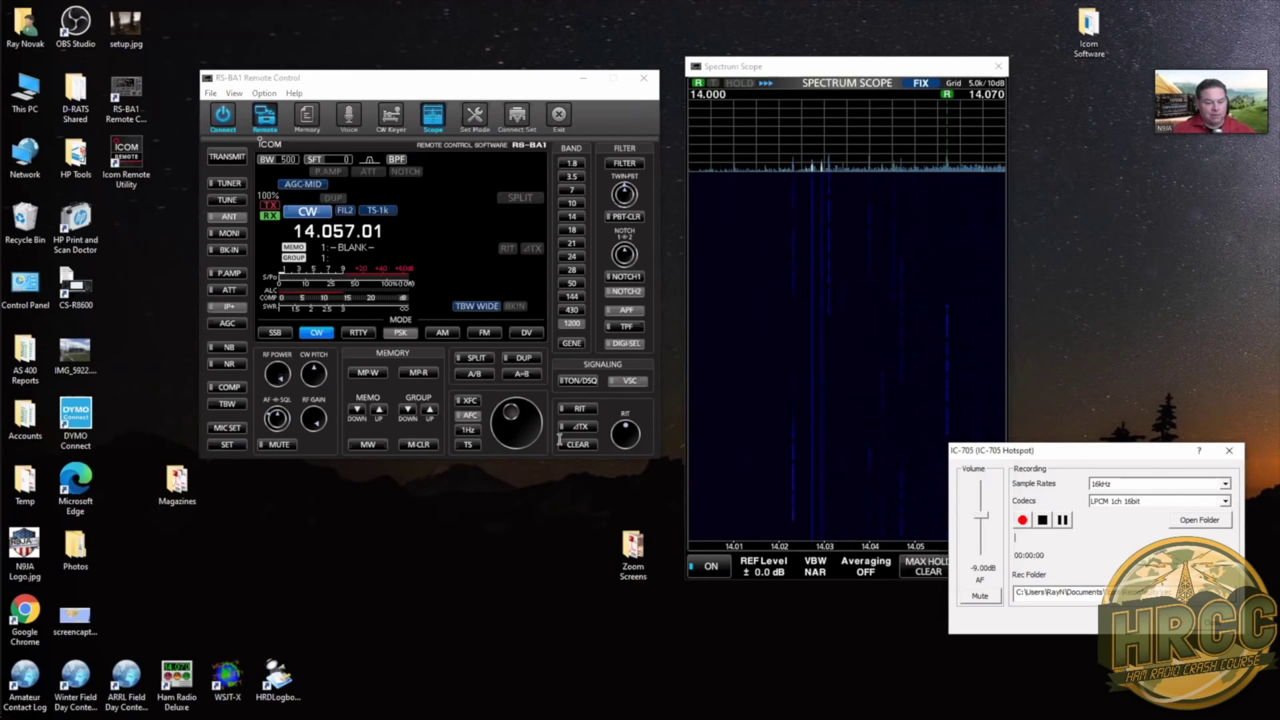
drag(981, 519, 981, 552)
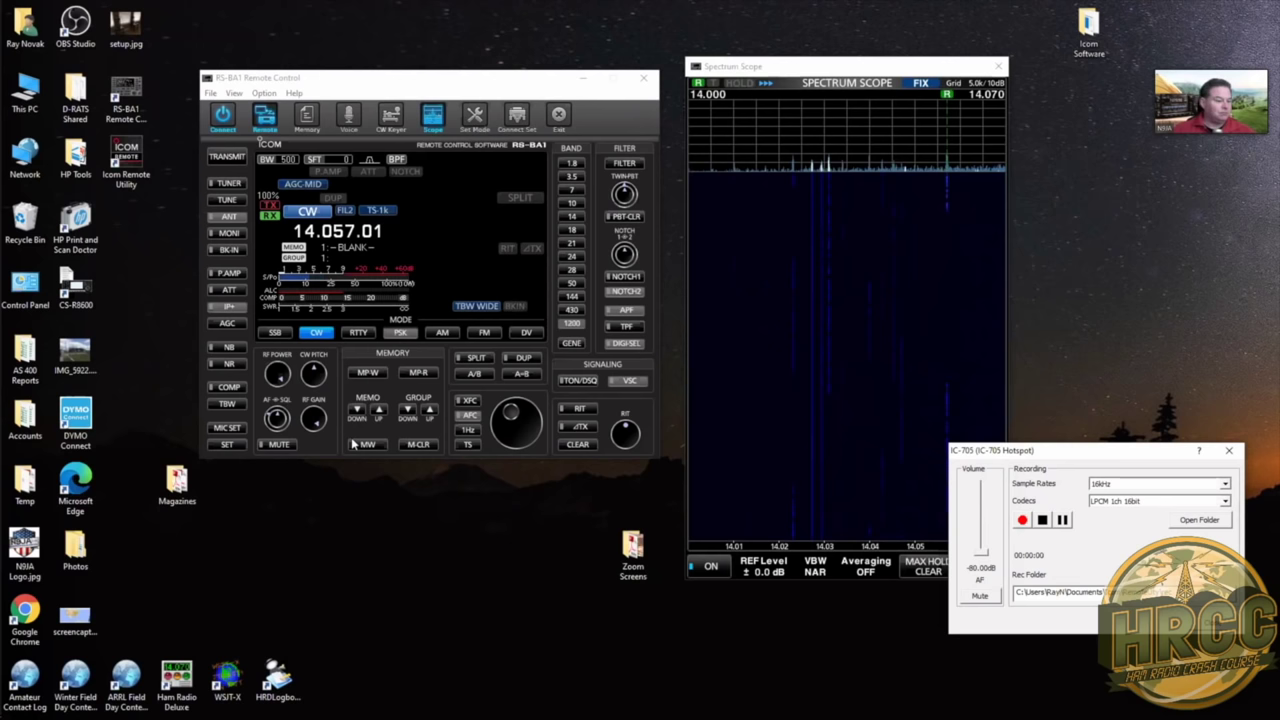
click(277, 422)
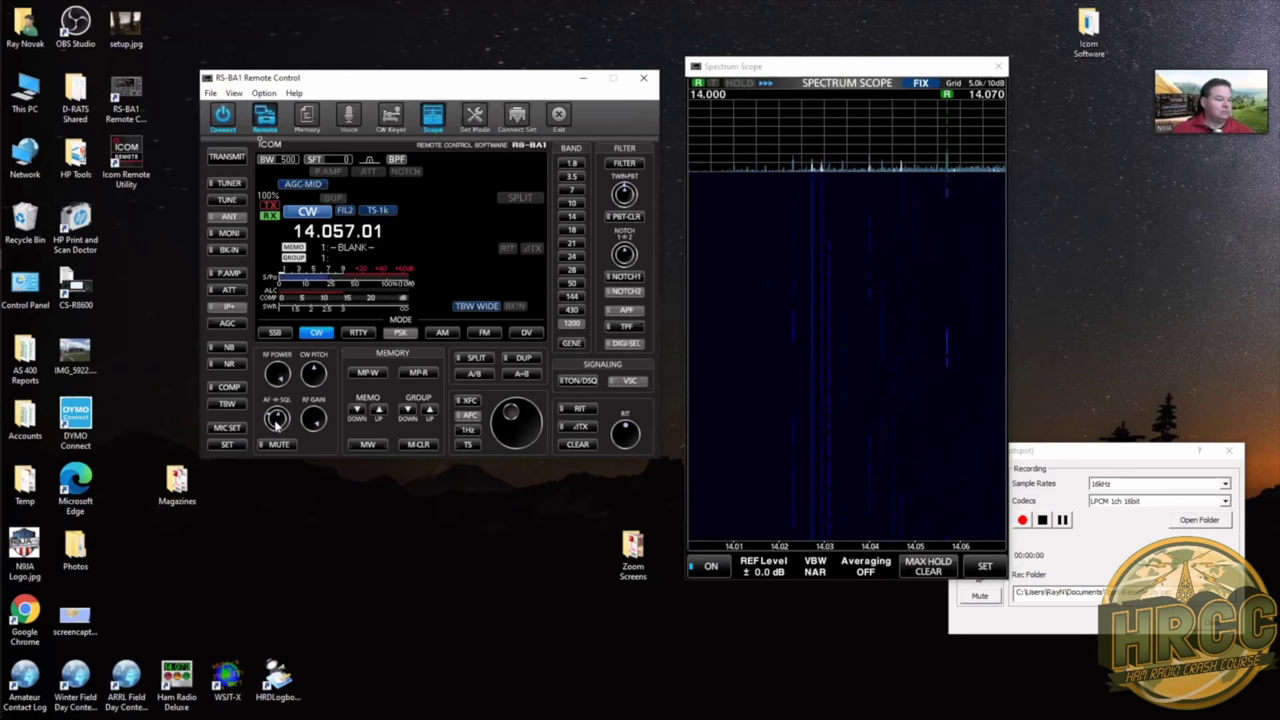
Step: Change Control Type from Knob to Slider in Set Mode, then bring back the spectrum scope
click(476, 118)
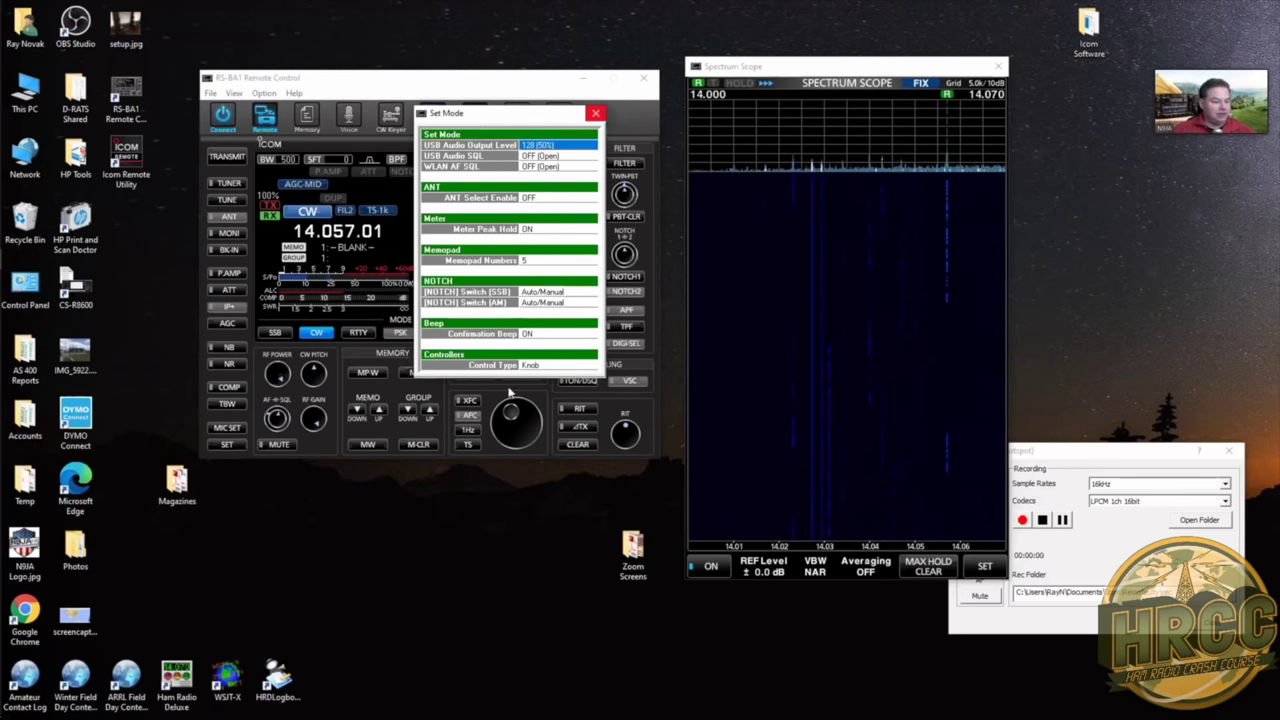
click(536, 366)
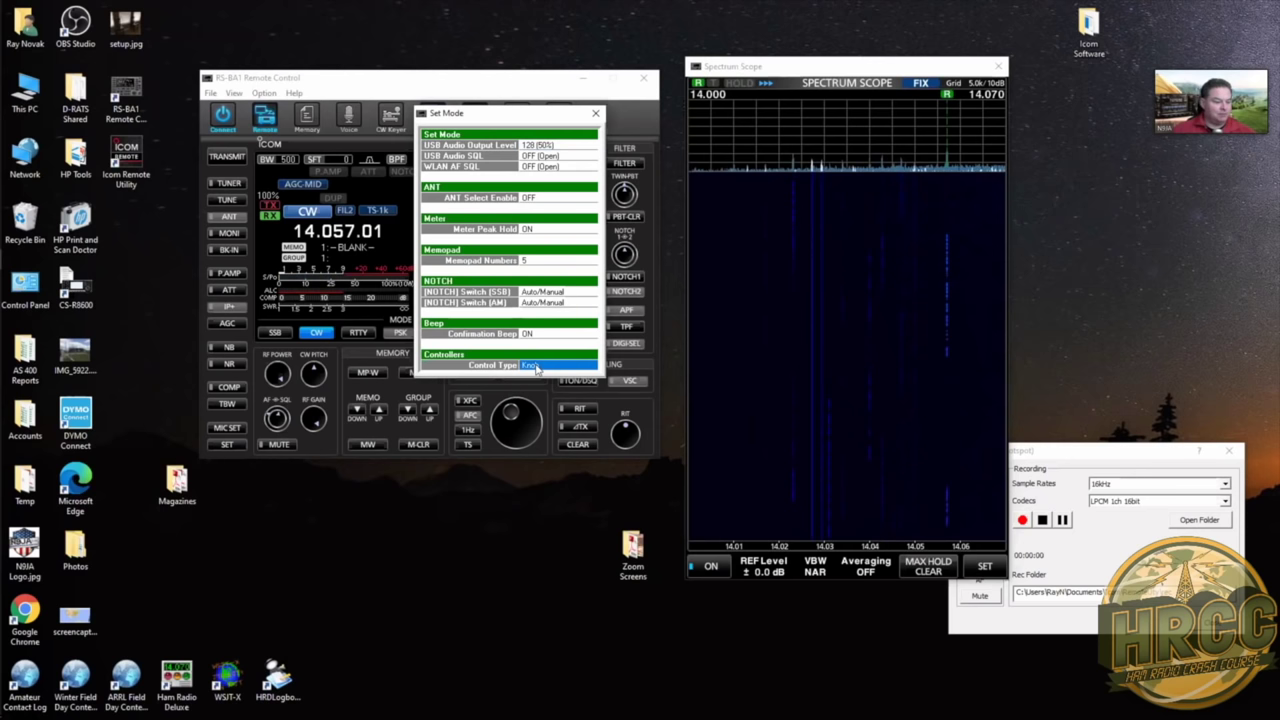
right_click(536, 368)
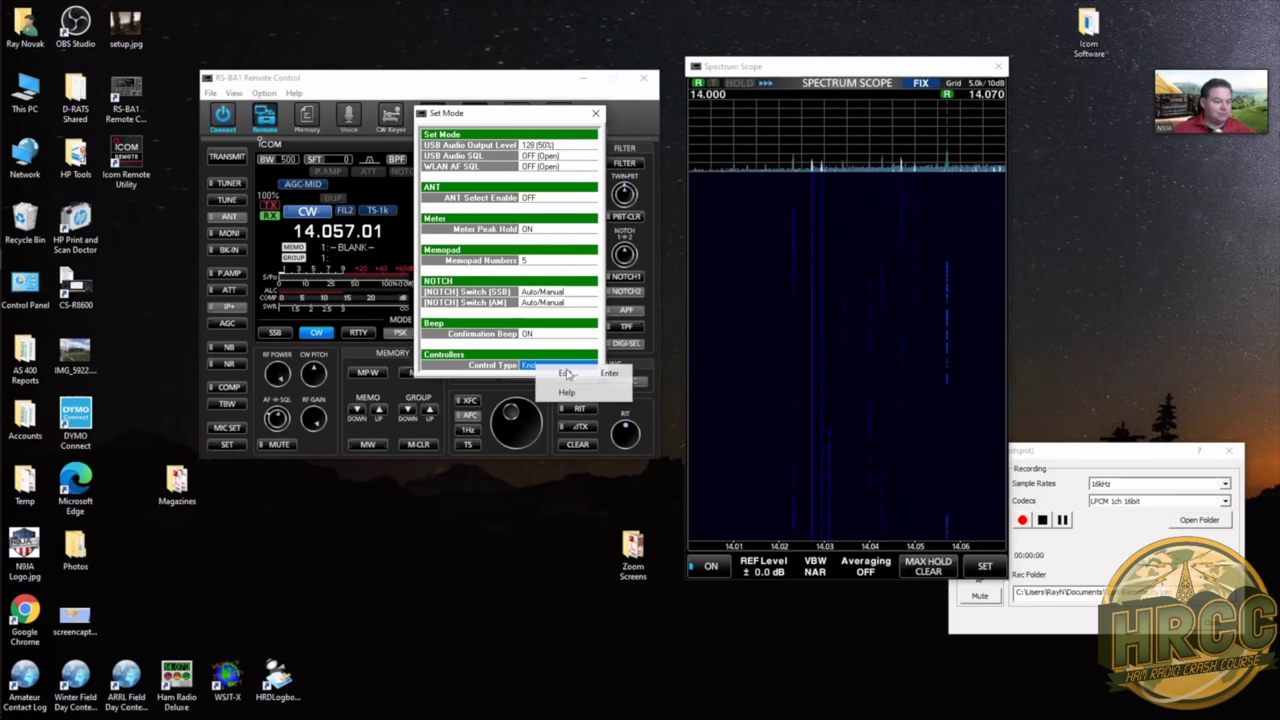
click(566, 374)
click(538, 387)
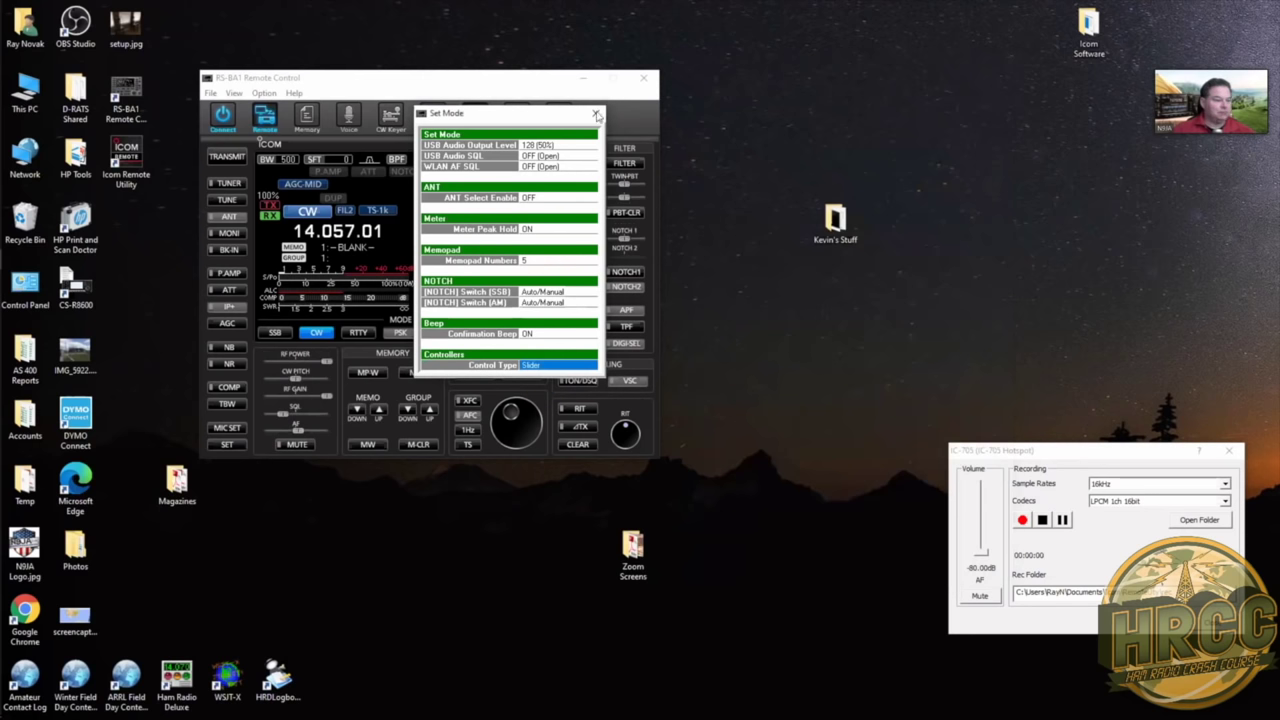
click(596, 114)
click(433, 117)
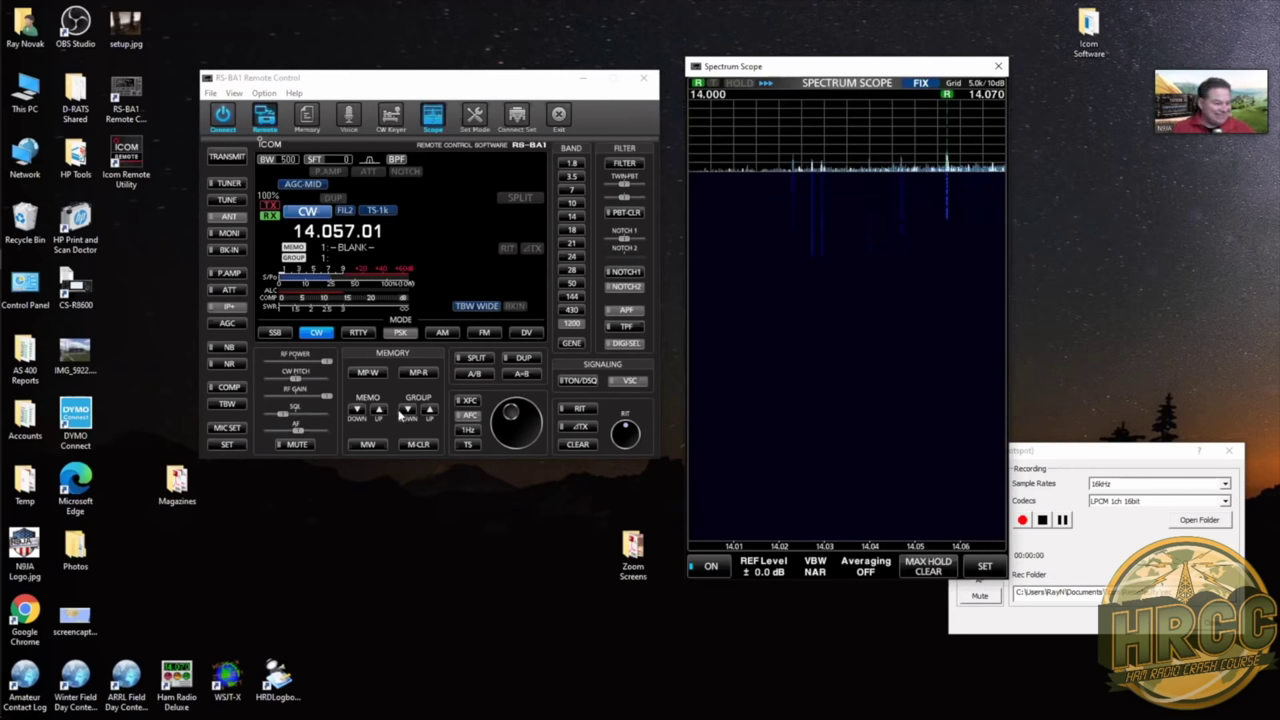
Step: Slide the AF gain slightly to the left to reduce it
click(323, 432)
drag(325, 432, 308, 432)
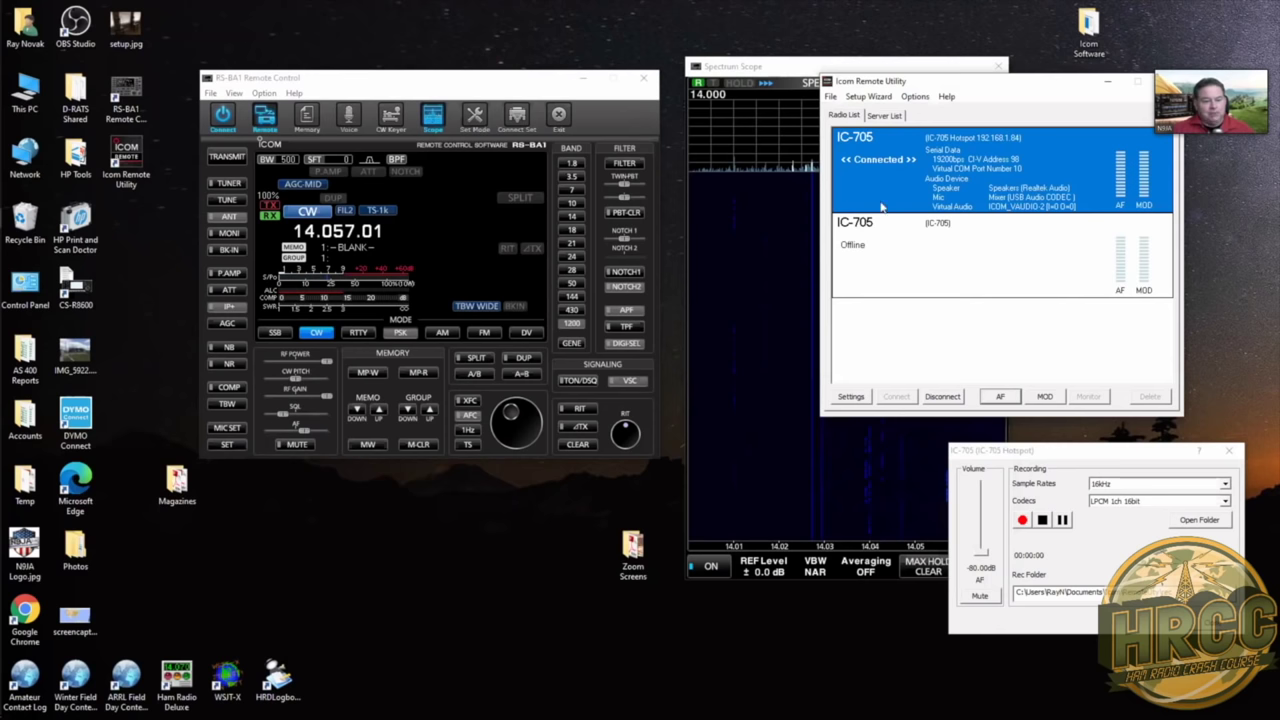
click(905, 116)
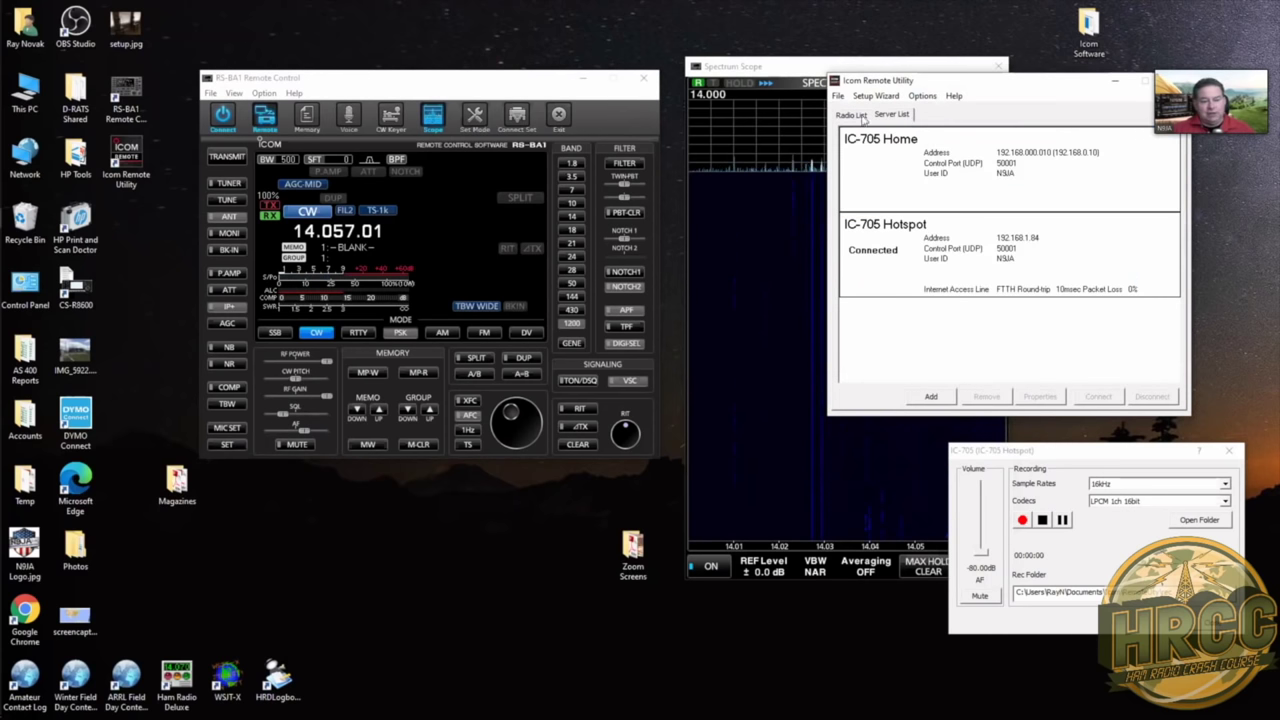
click(862, 117)
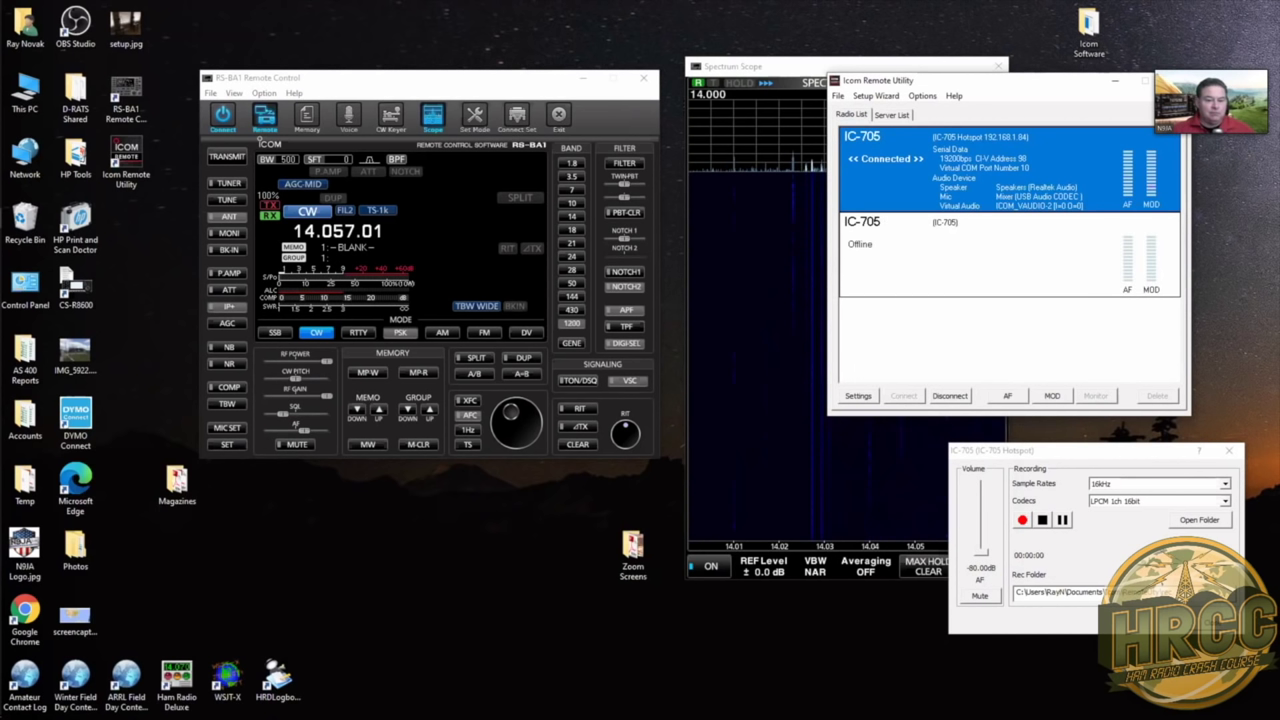